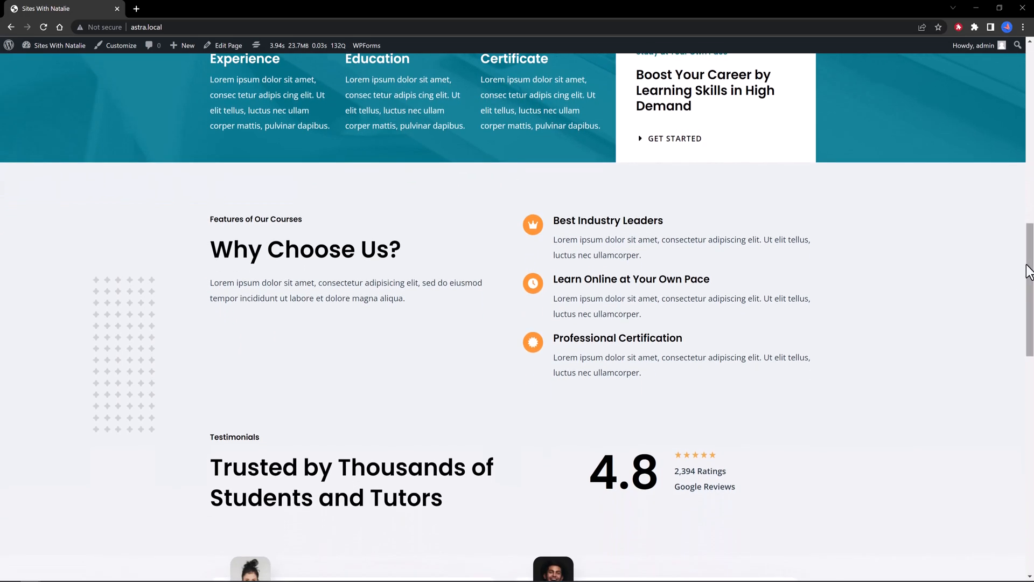
Step: Go from the homepage via All Courses to the Instructors page and scroll to the instructor cards
drag(1030, 227, 1033, 67)
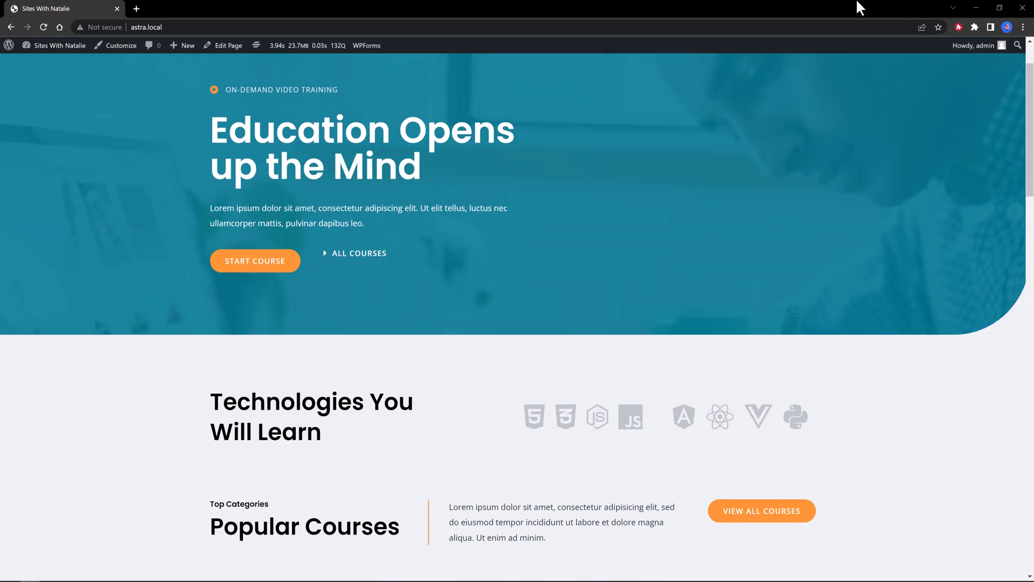
drag(1030, 162, 1031, 57)
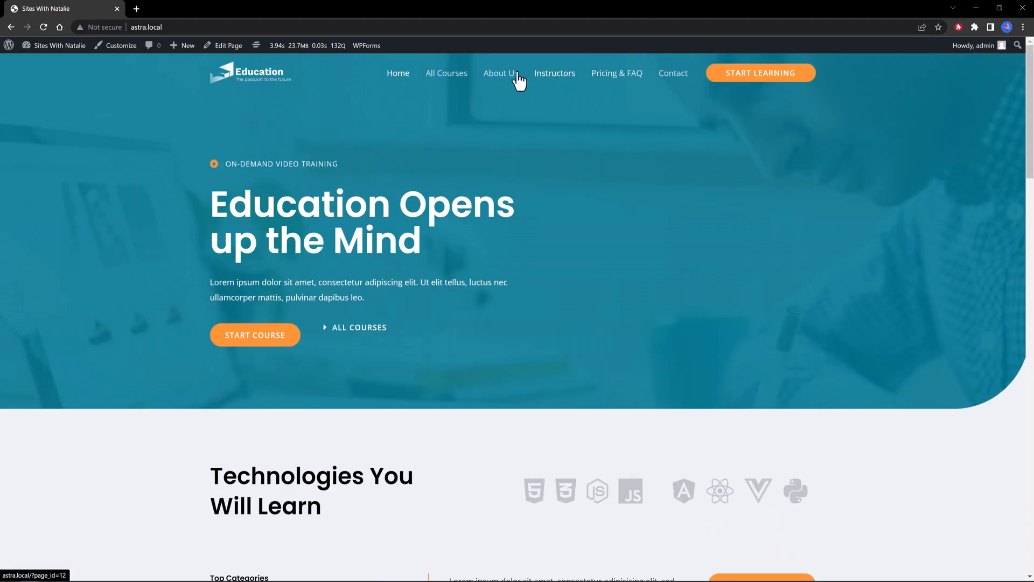
click(441, 81)
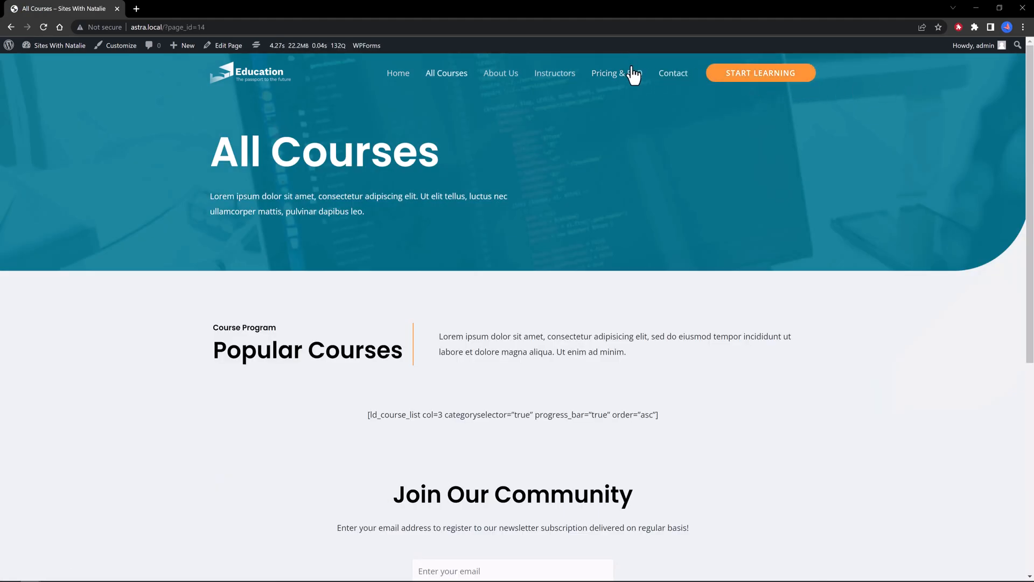
click(561, 81)
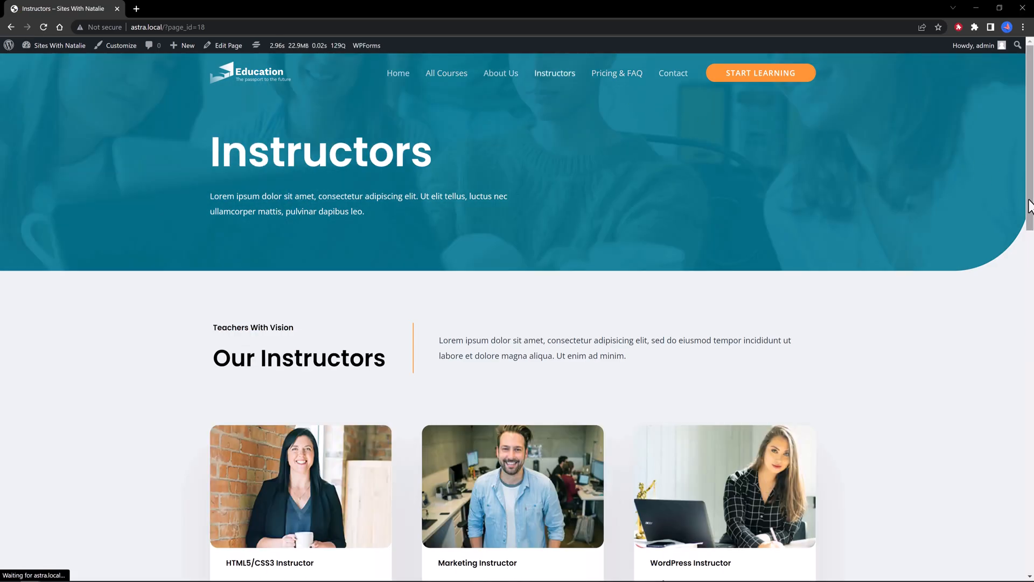
drag(1031, 207, 1030, 377)
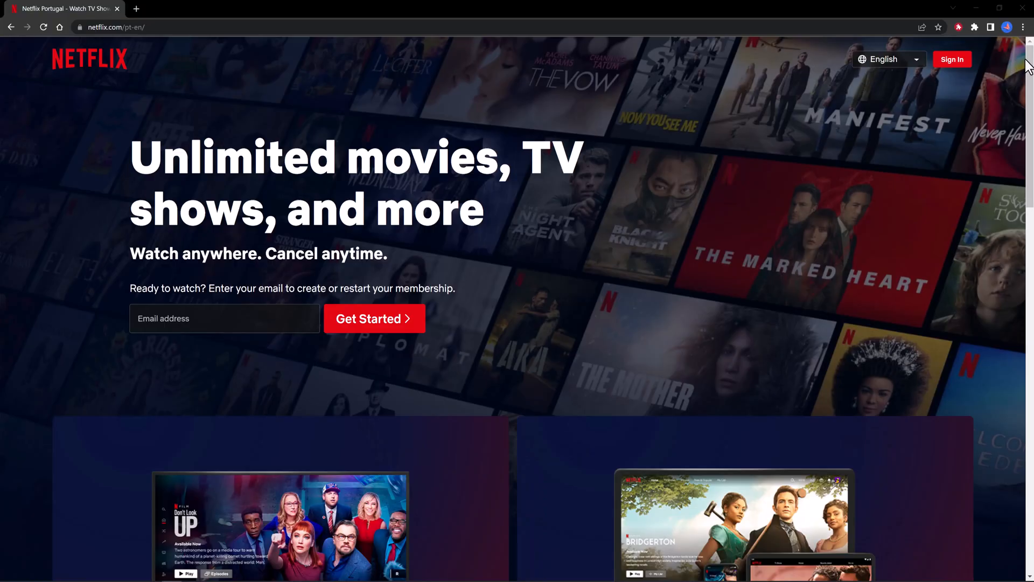
Step: Open the Netflix sign-in form from the Netflix Portugal home page
drag(1029, 66, 1028, 33)
click(958, 62)
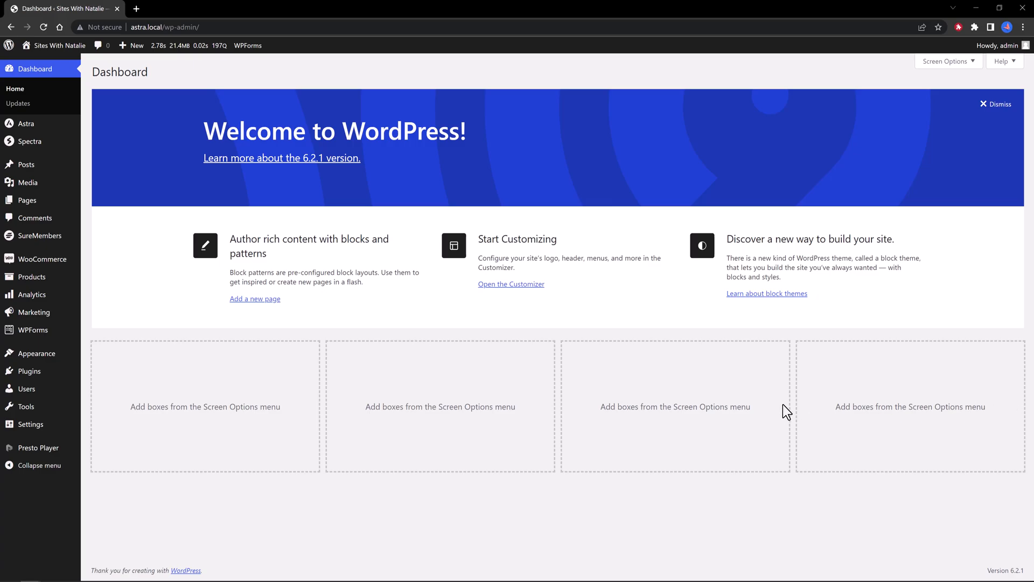
click(111, 387)
click(183, 72)
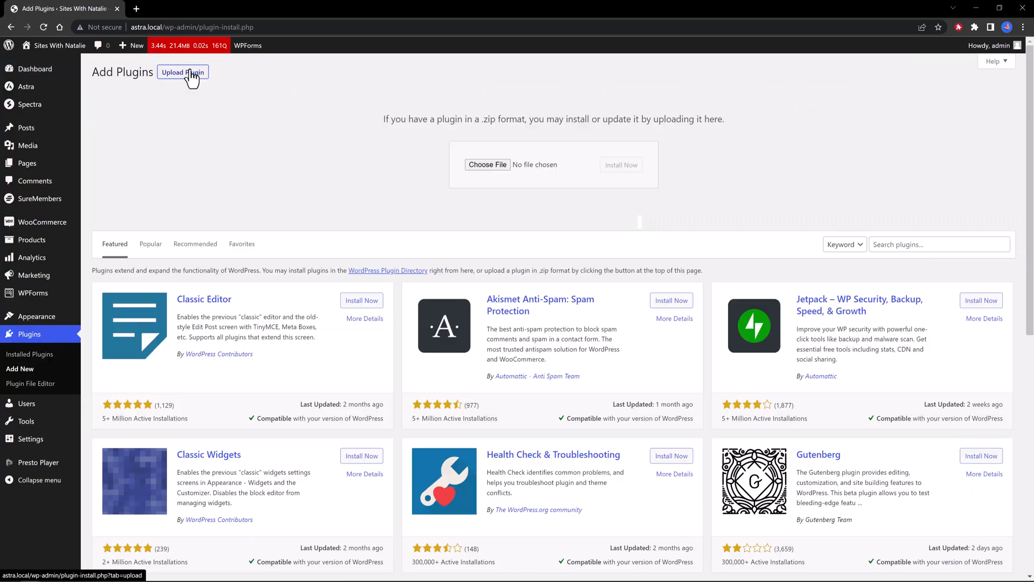
click(477, 165)
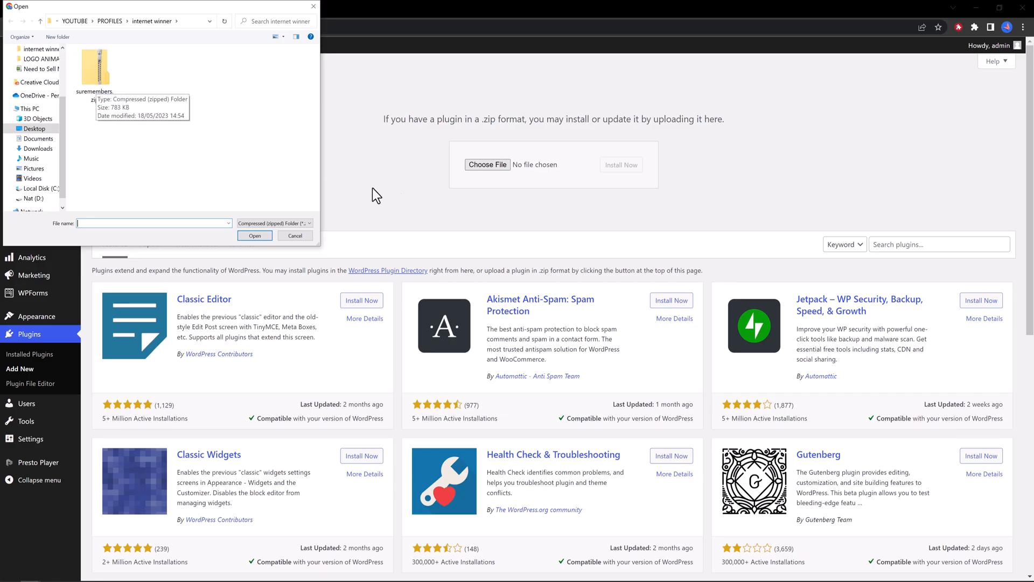
key(Escape)
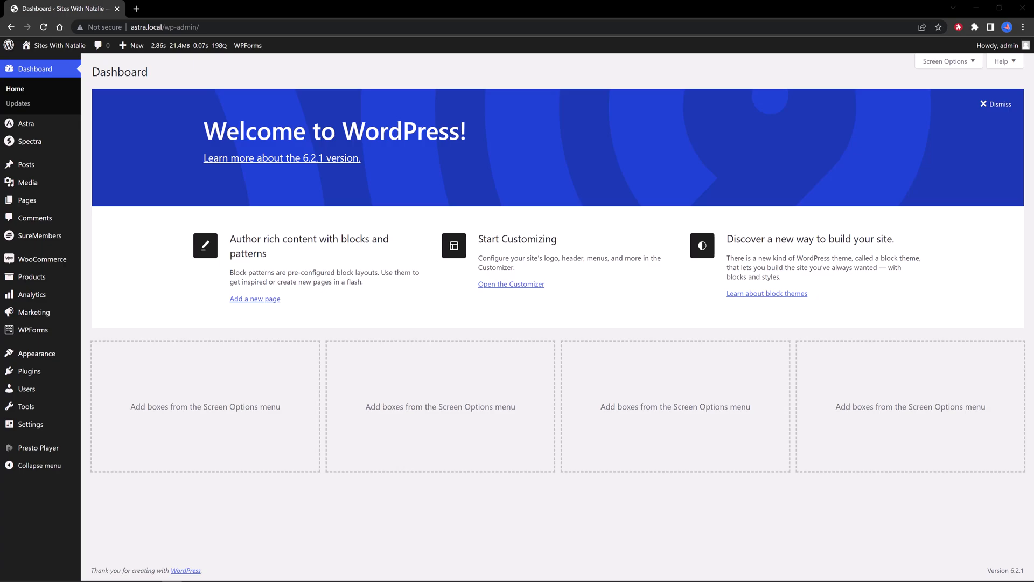
Step: Start a new blog post titled 'WordPress'
mouse_move(26, 173)
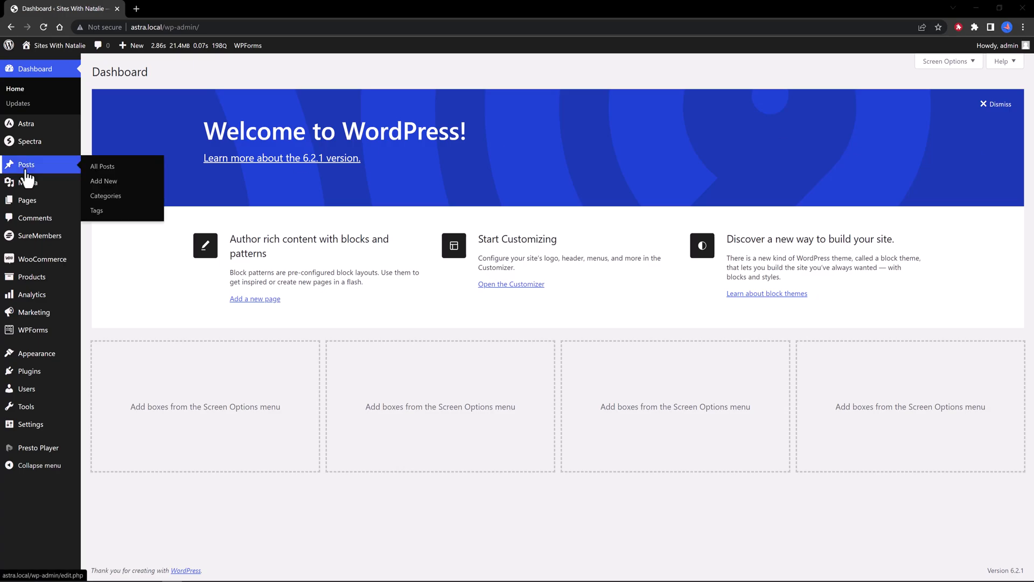
click(105, 182)
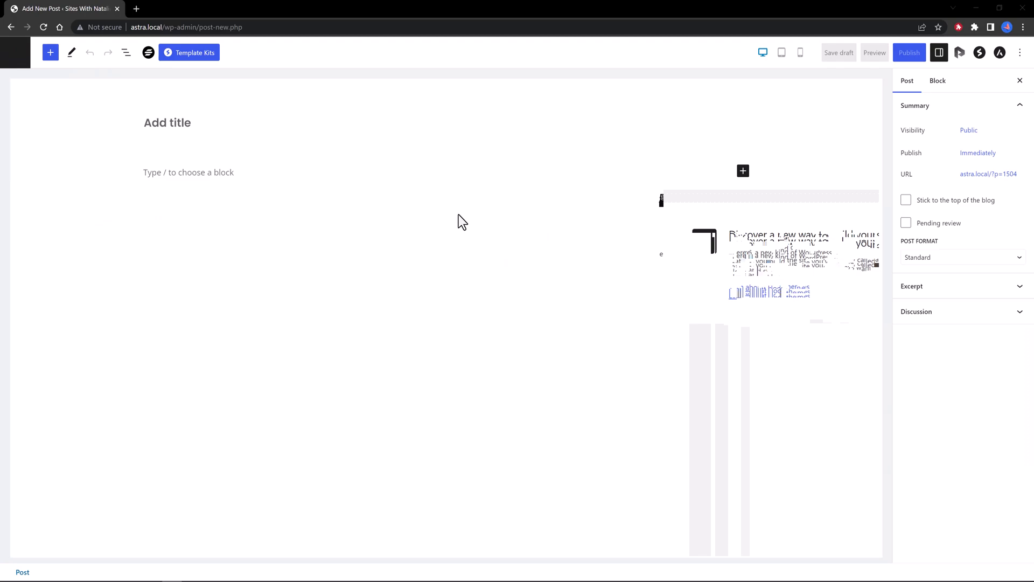
click(268, 123)
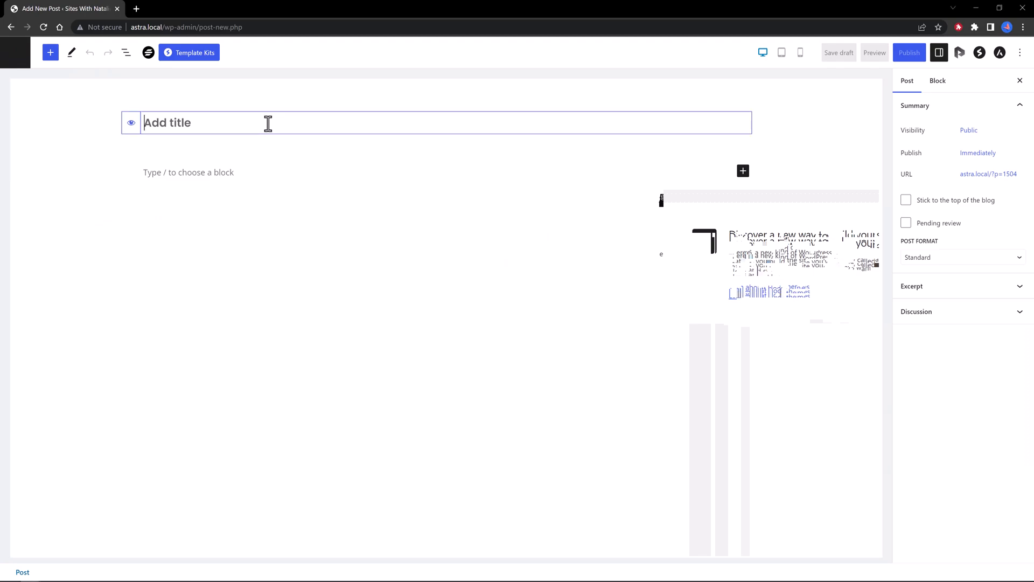
text(WordPress)
click(173, 168)
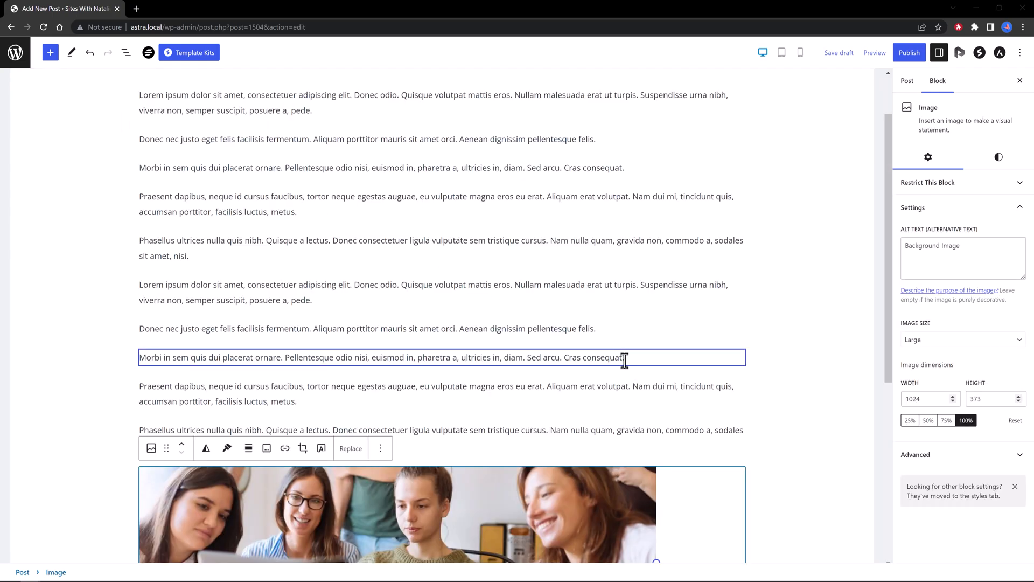
Step: Create a new 'WordPress' category for the post and publish it
mouse_move(636, 372)
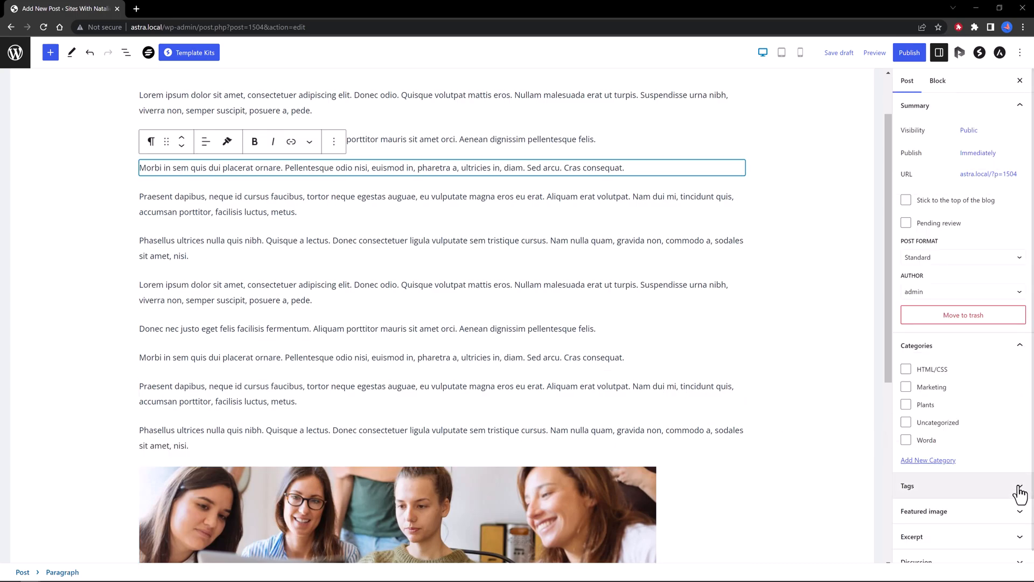
scroll(1020, 493, down, 1)
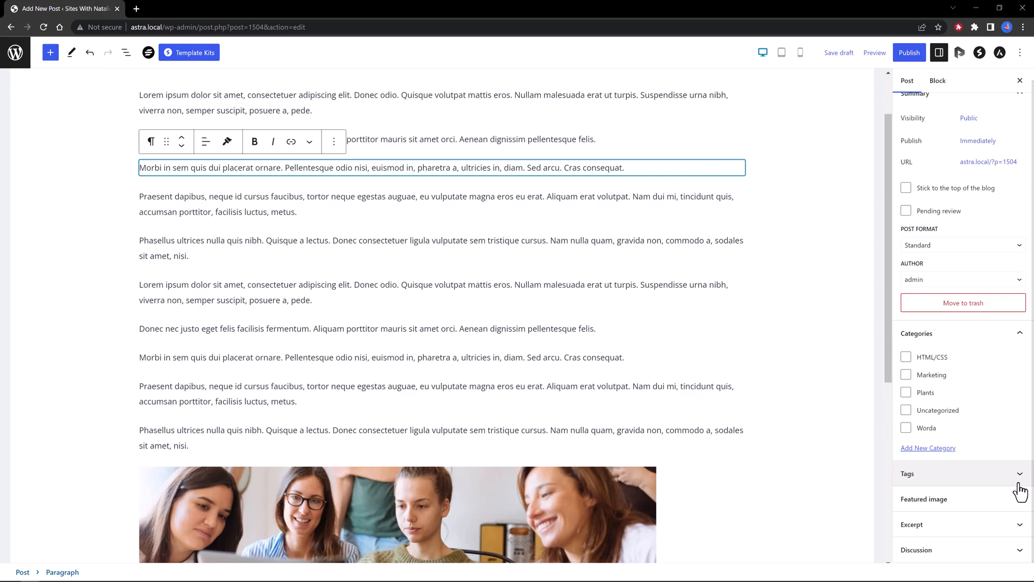
click(923, 448)
text(WordPress)
scroll(970, 458, down, 2)
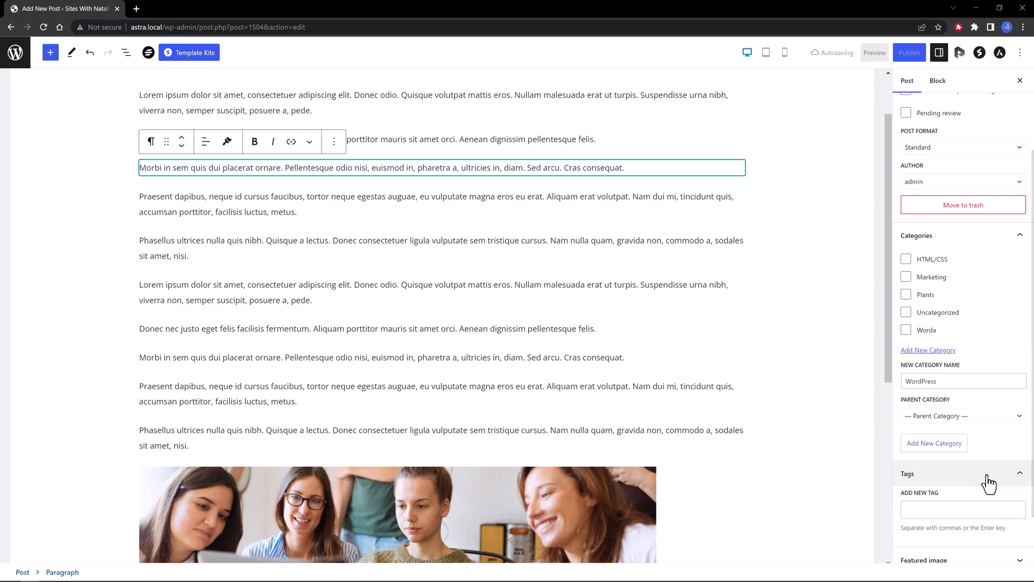
scroll(959, 508, down, 1)
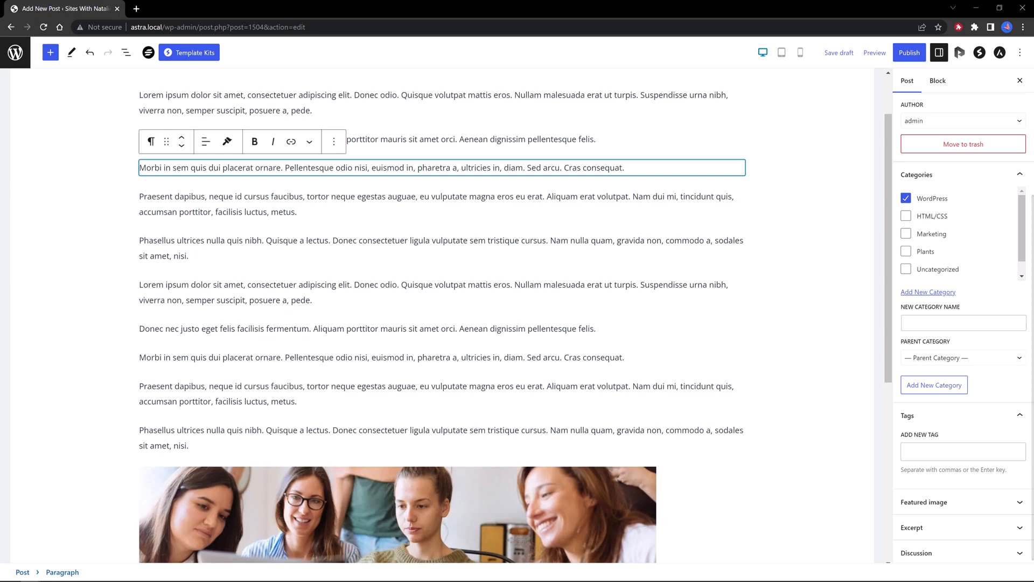
click(918, 53)
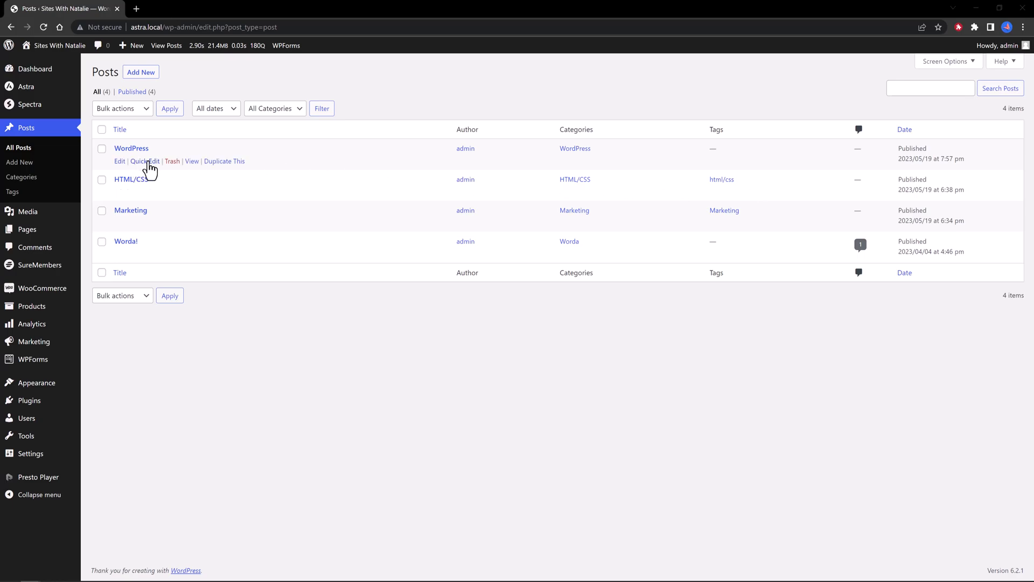
Step: Quick Edit the posts to add the Premium tag, then go to SureMembers access groups
click(145, 162)
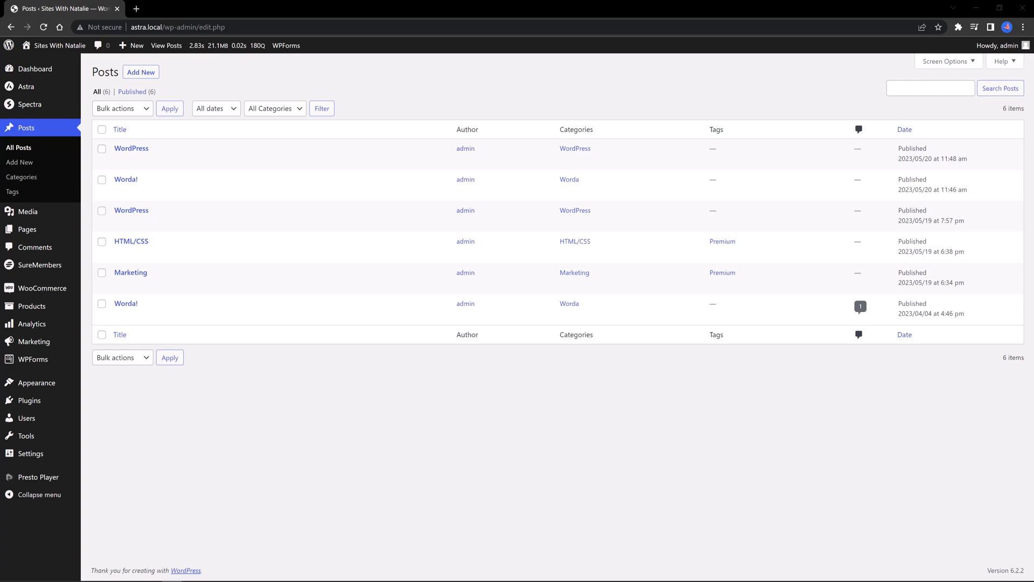
click(30, 270)
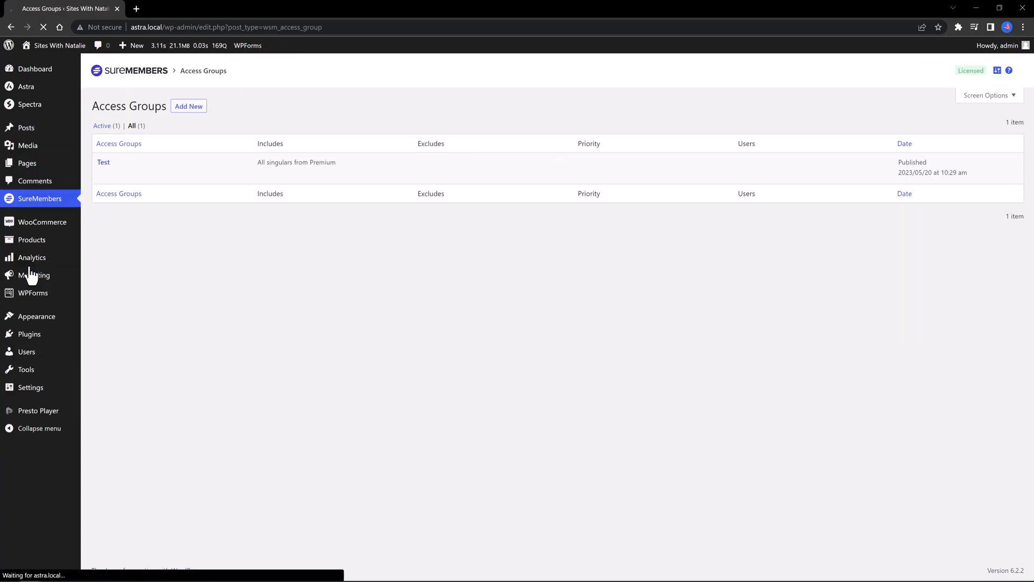
mouse_move(30, 270)
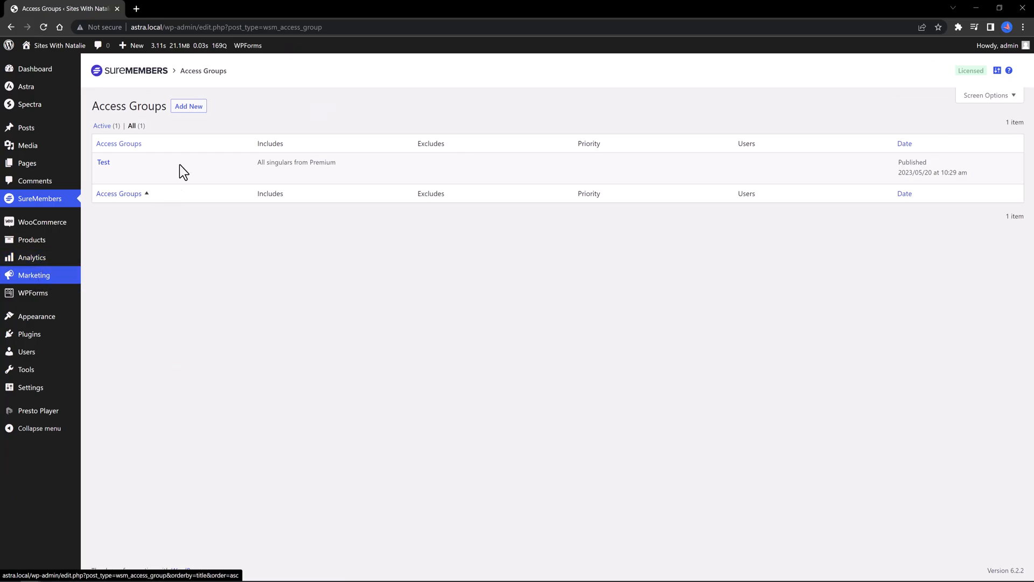
Step: Create an access group named Test protecting specific content: All singulars from Premium
click(189, 108)
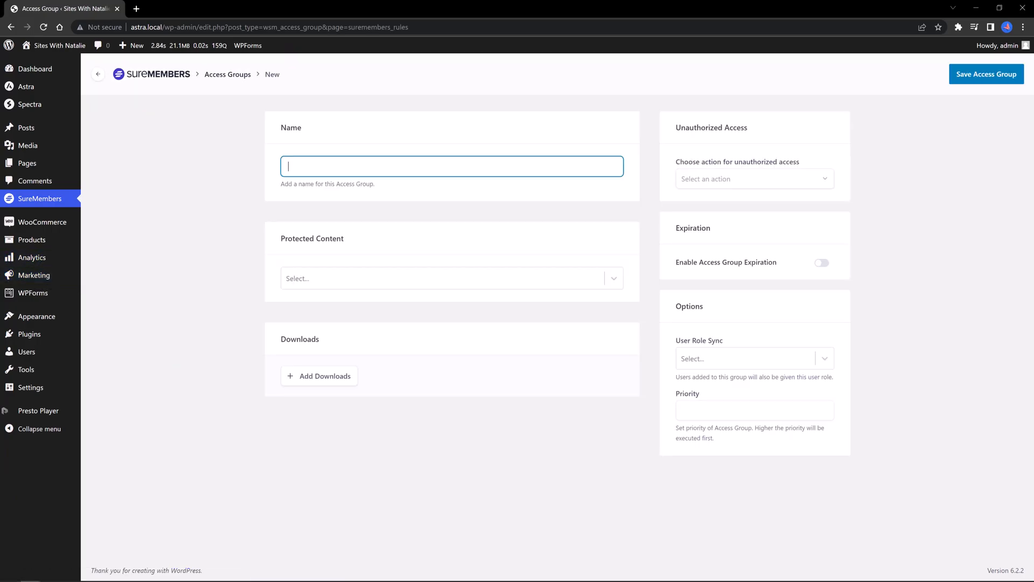
text(Test1)
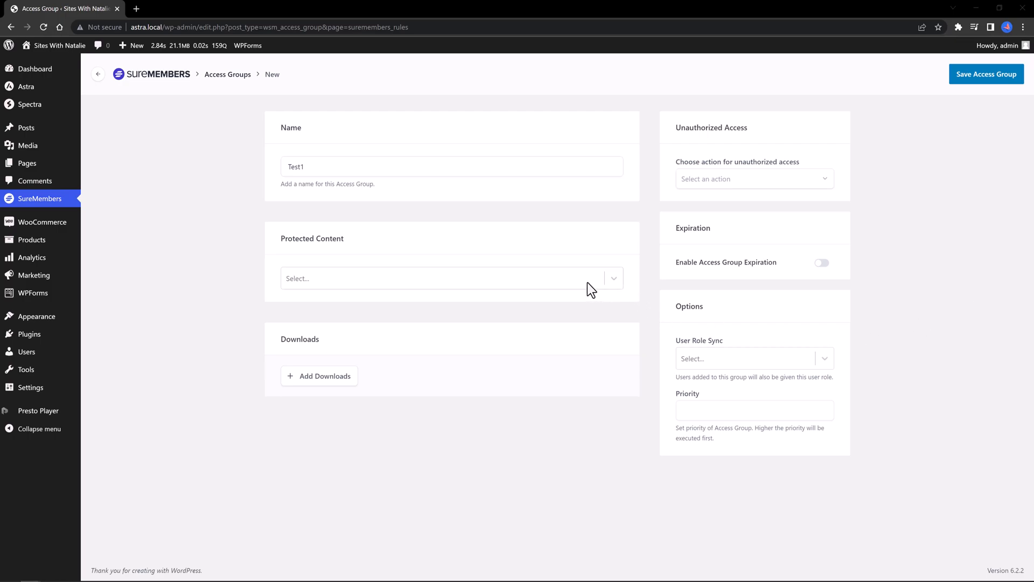
click(613, 281)
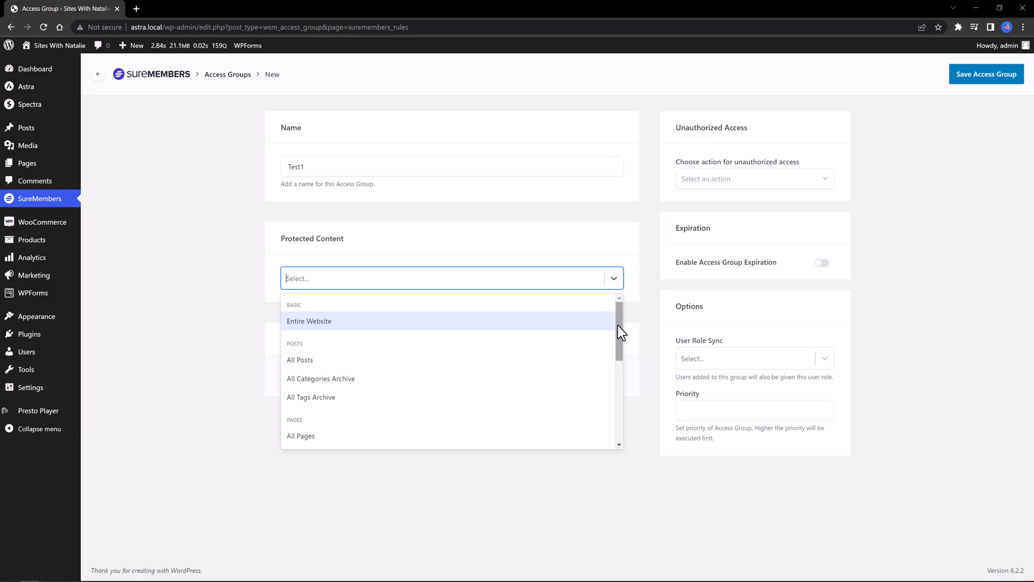
drag(618, 328, 409, 400)
click(409, 400)
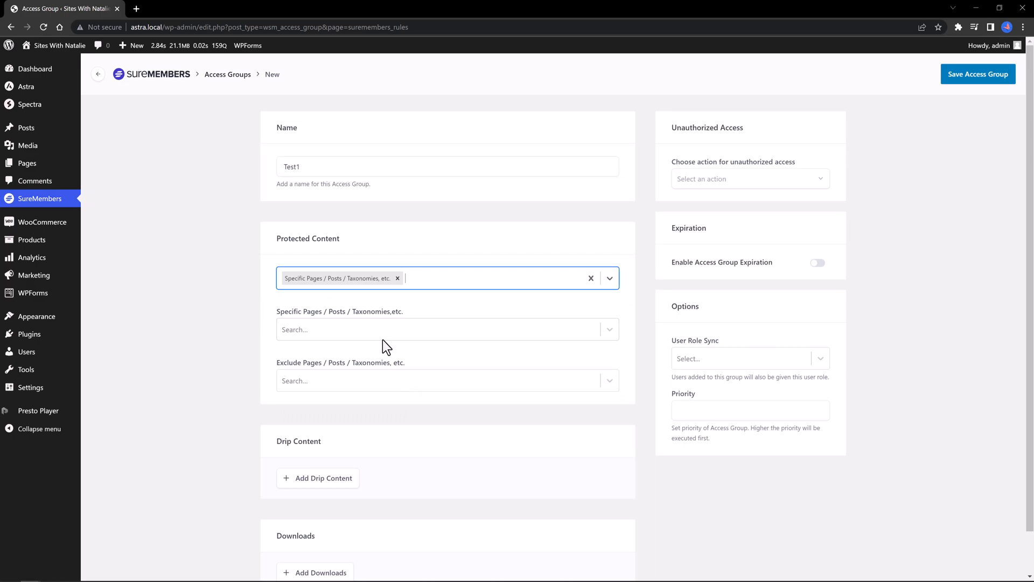
click(609, 330)
click(405, 330)
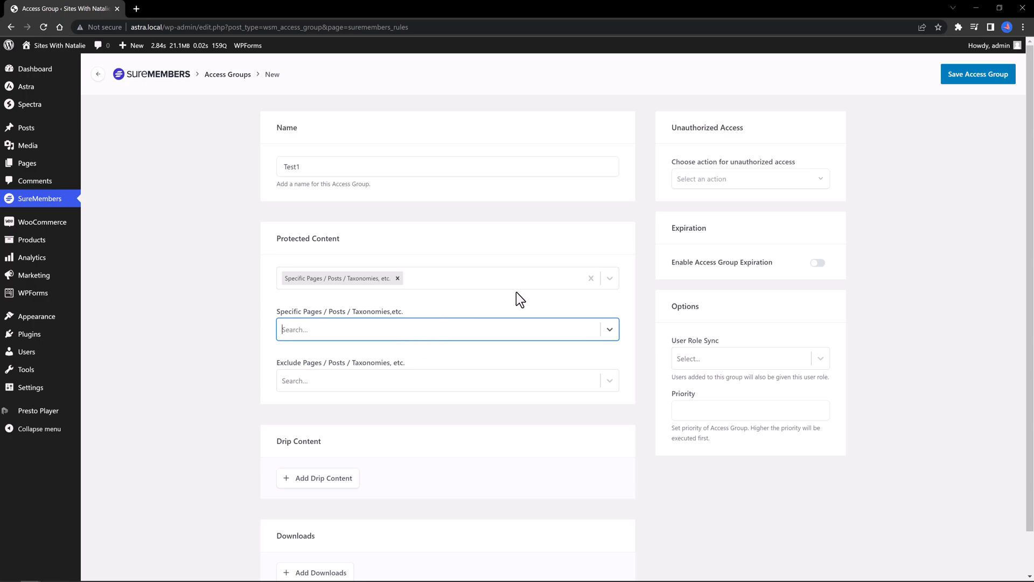
text(Premium)
key(Return)
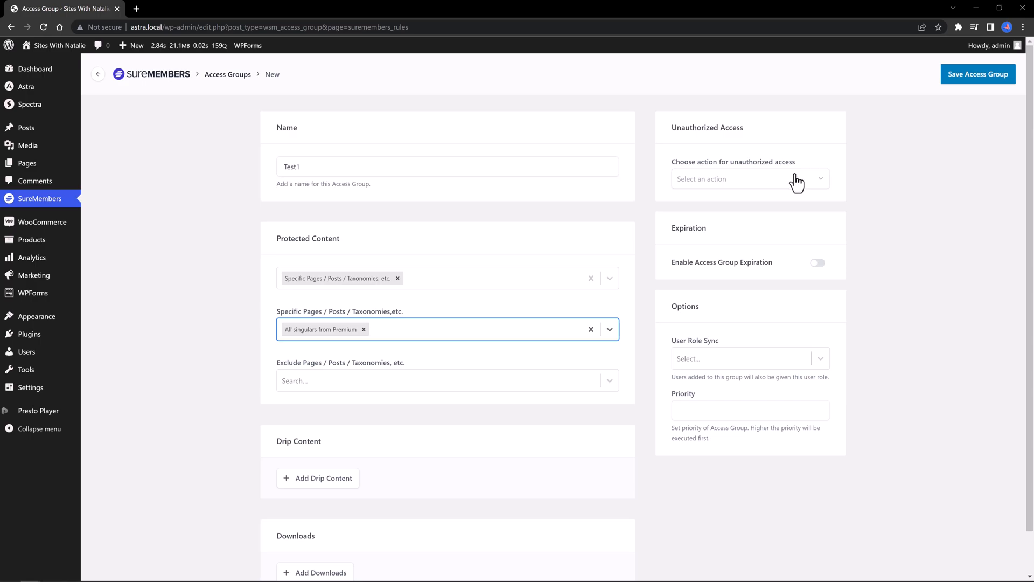
Step: Set unauthorized access to an in-content Message with excerpt and Join NOW button, then save
click(797, 182)
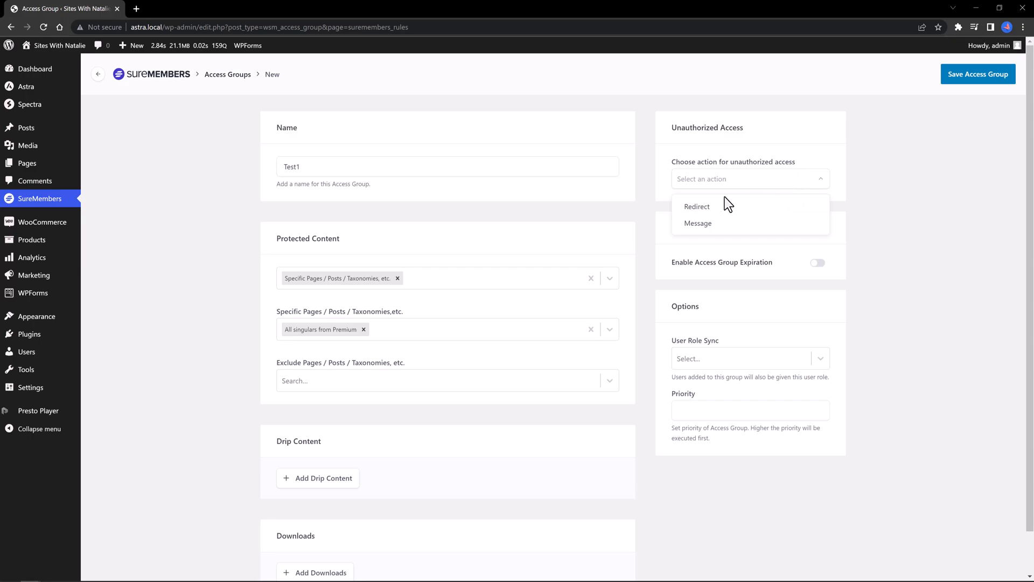
click(700, 228)
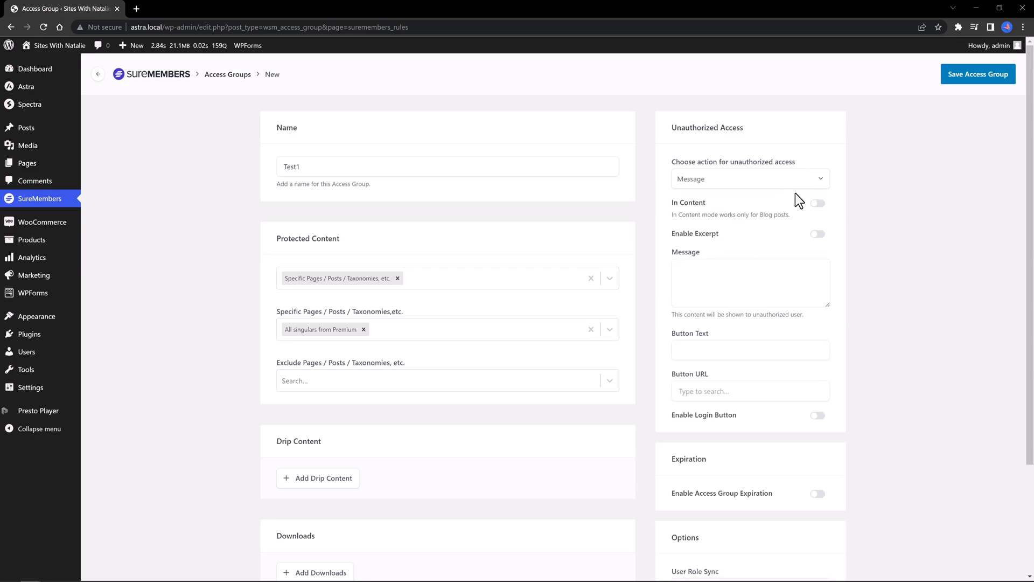
click(819, 210)
click(817, 236)
click(694, 279)
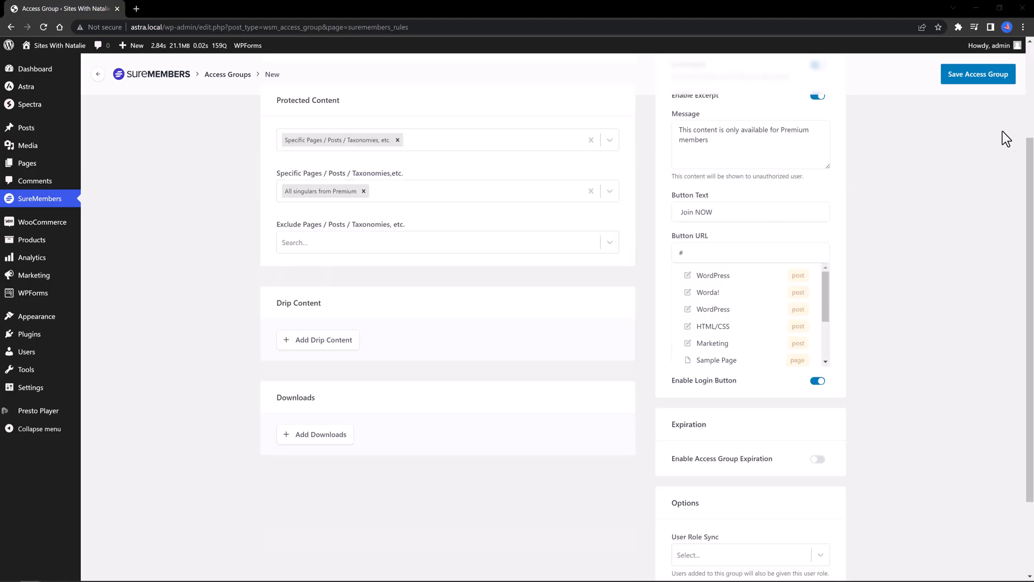
click(989, 73)
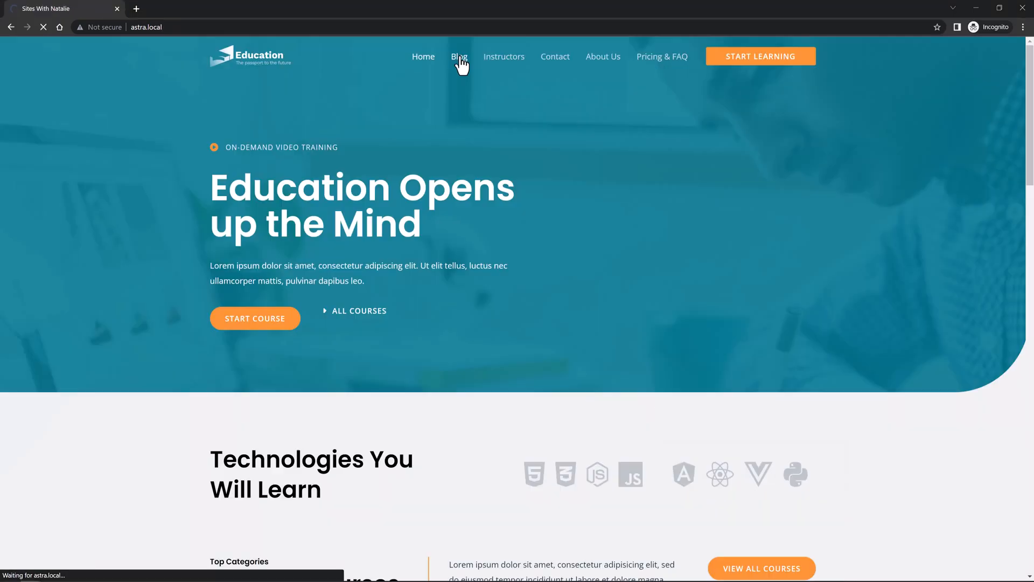
Step: View the WordPress blog post as a logged-out visitor, scrolling through it, then go back
click(460, 59)
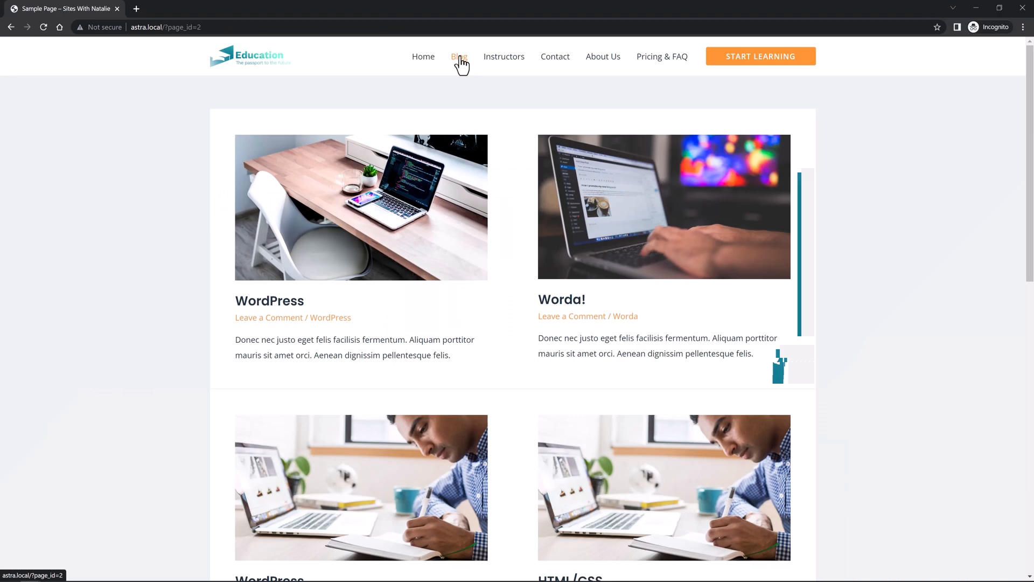
click(292, 309)
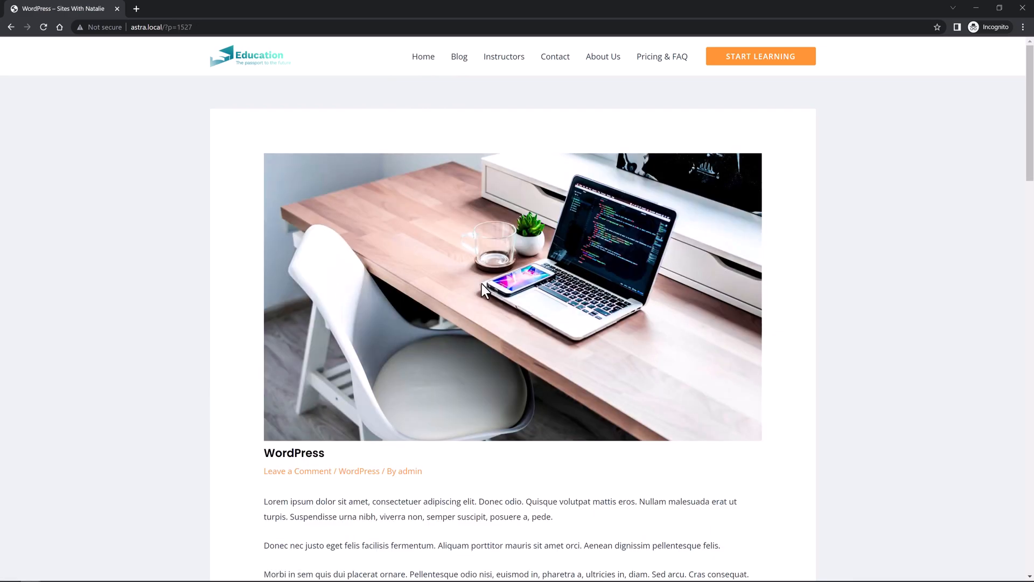
scroll(474, 291, down, 4)
scroll(469, 295, down, 6)
scroll(466, 291, up, 10)
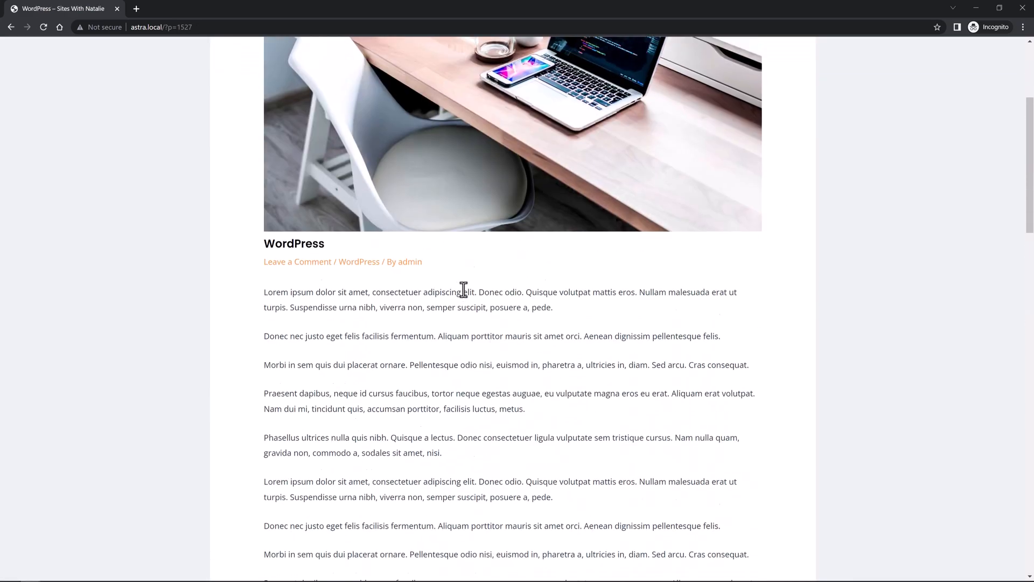
click(458, 57)
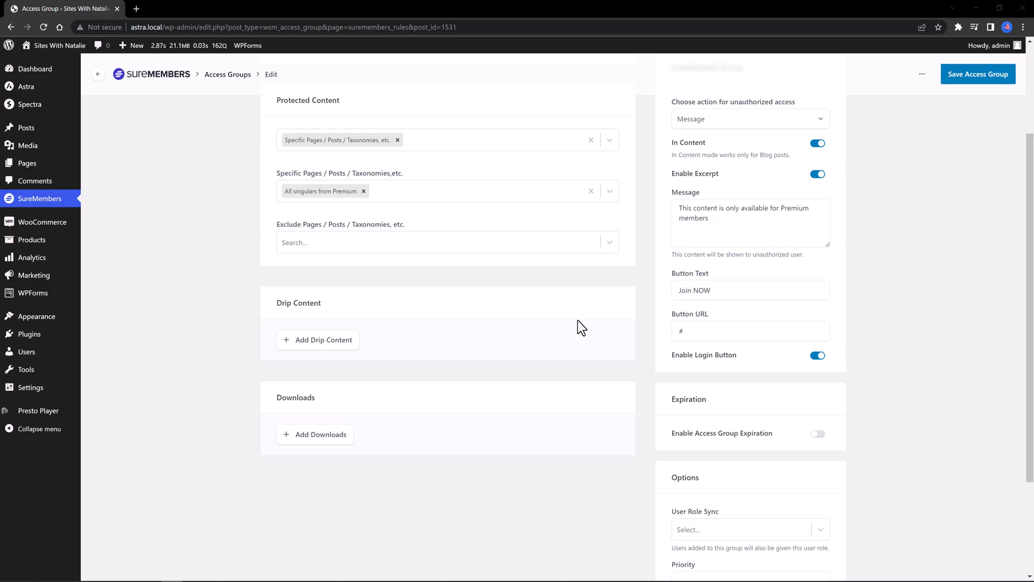
Step: Install and activate the SureCart plugin from Plugins > Add New
click(100, 352)
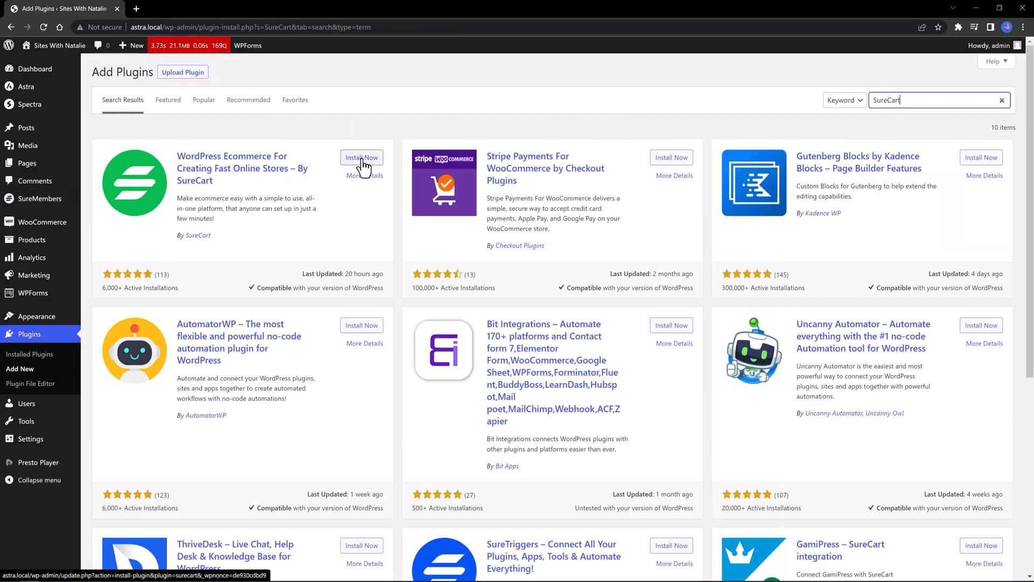
click(361, 158)
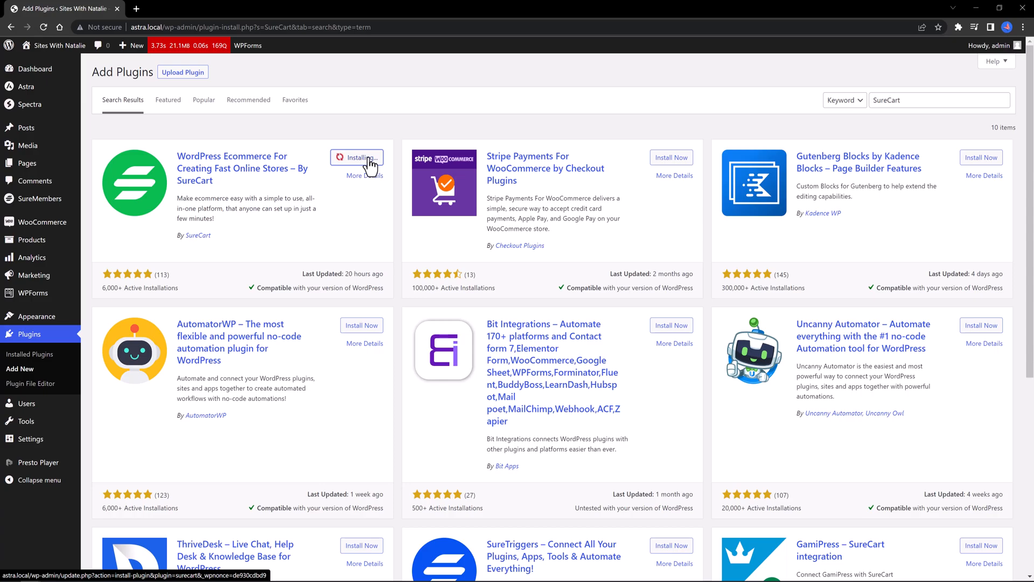
click(374, 161)
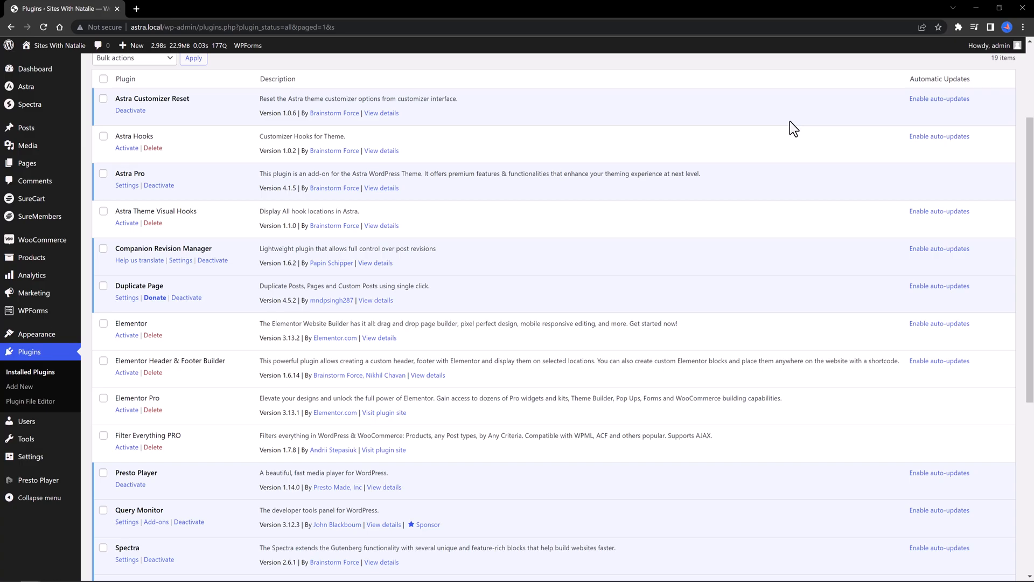
mouse_move(52, 204)
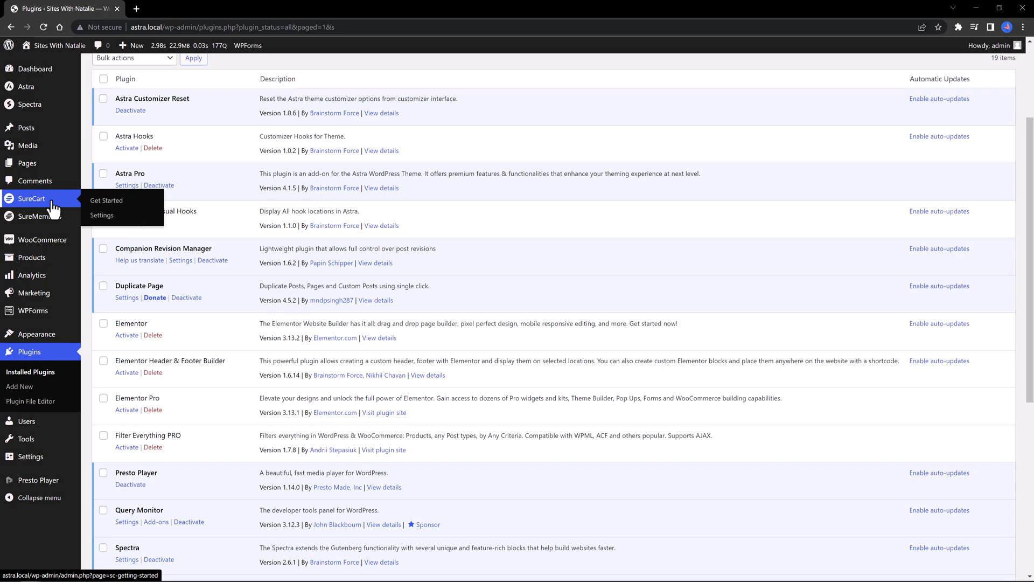
Step: Set up a new SureCart store, then review its settings and payment processors
click(52, 204)
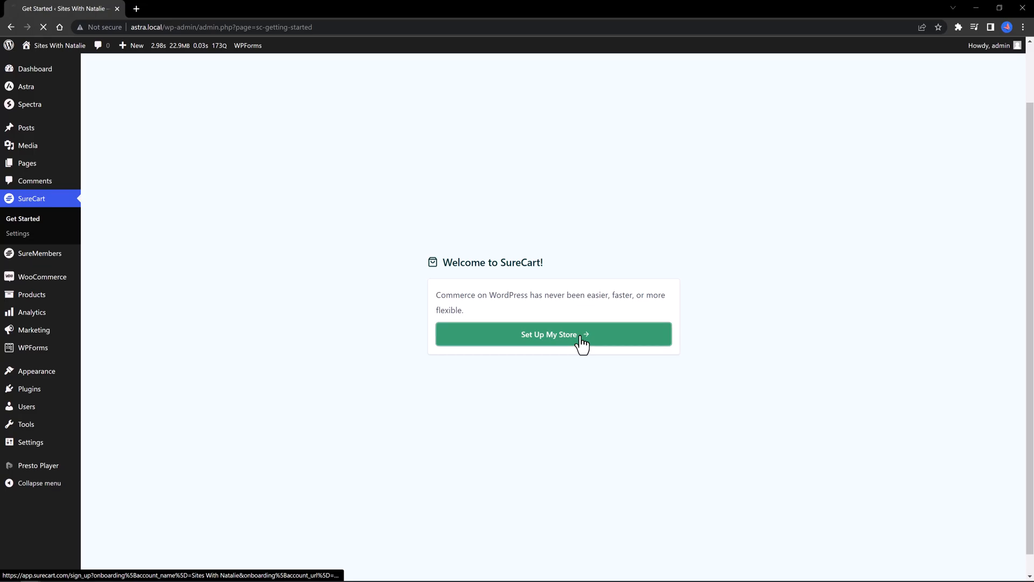
click(580, 337)
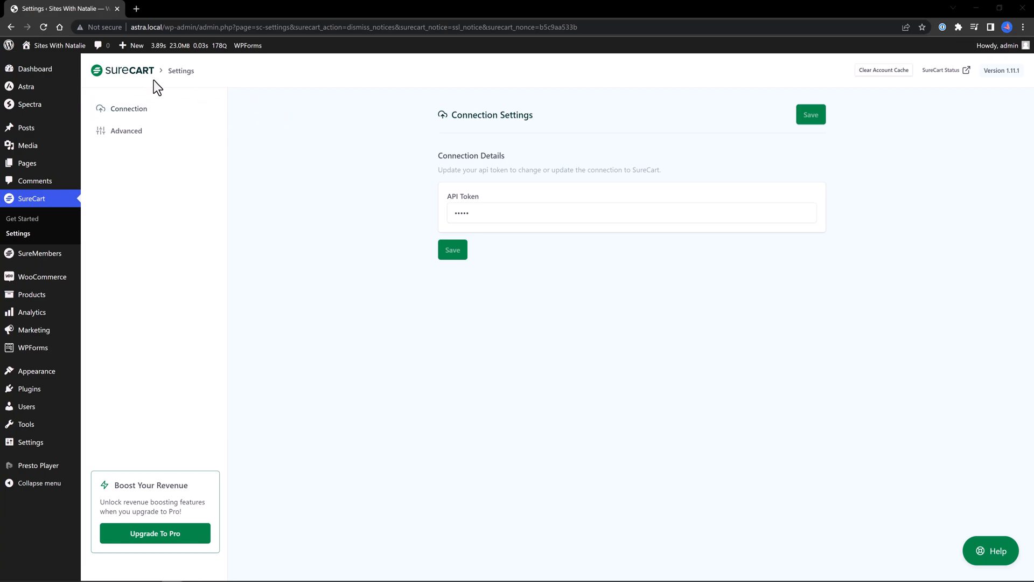
click(37, 233)
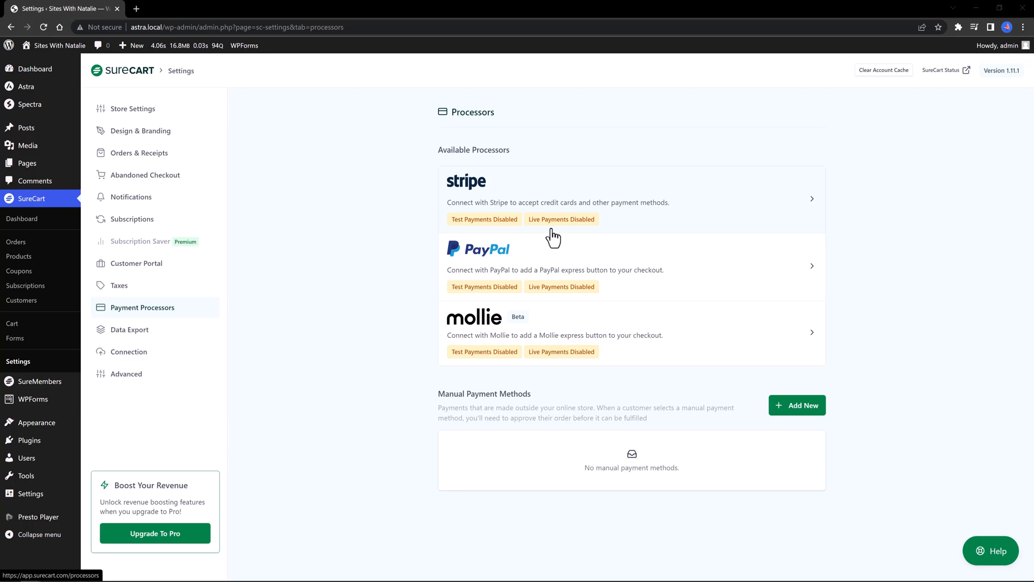
click(484, 231)
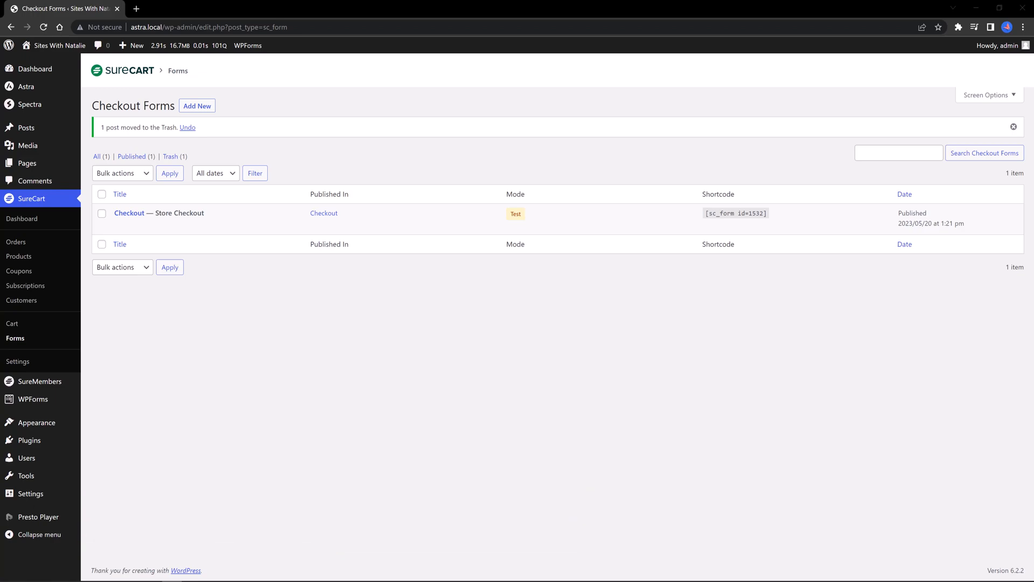
Step: Create a new SureCart product named Premium
click(17, 257)
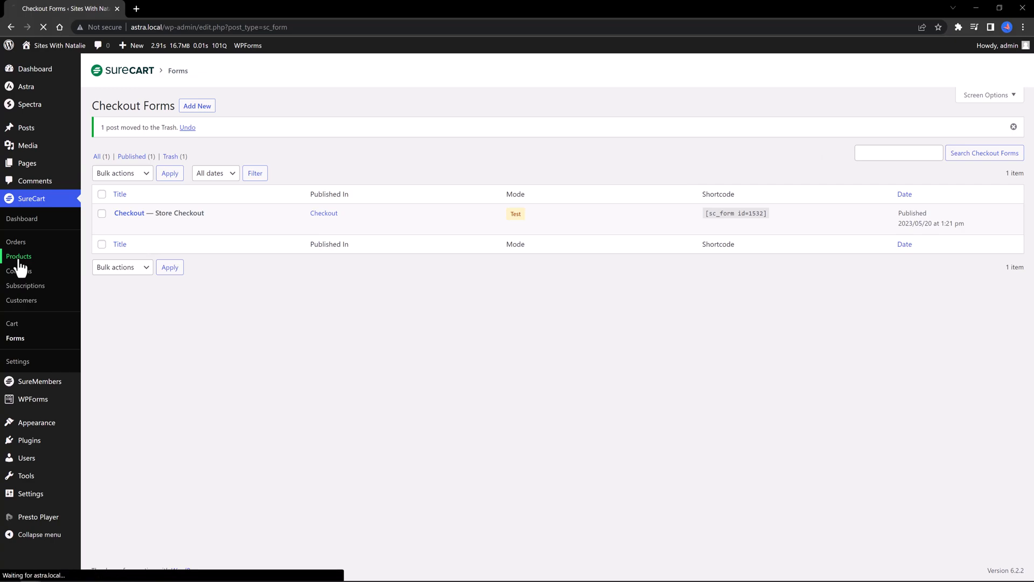
click(161, 106)
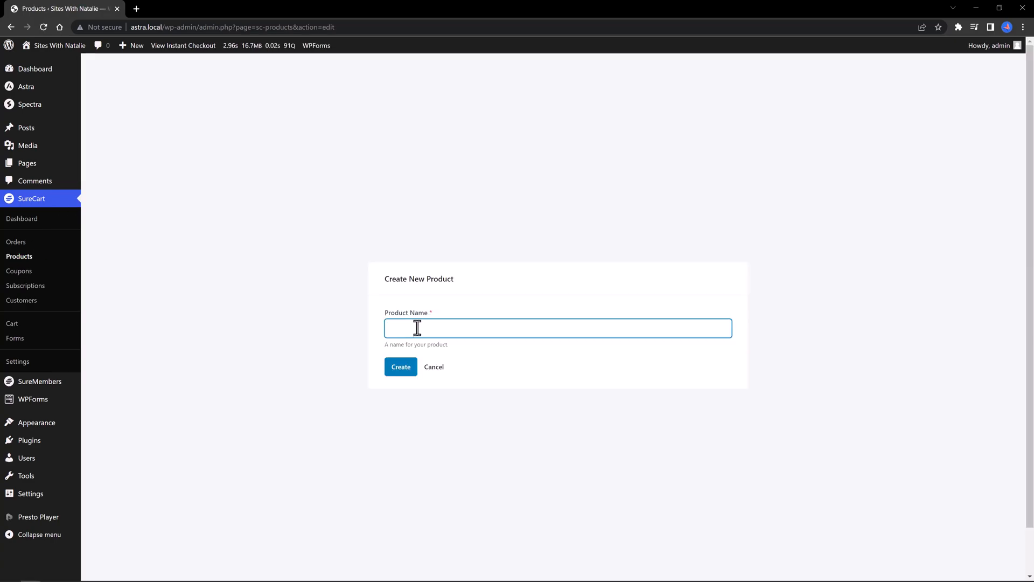
text(Premium)
key(Return)
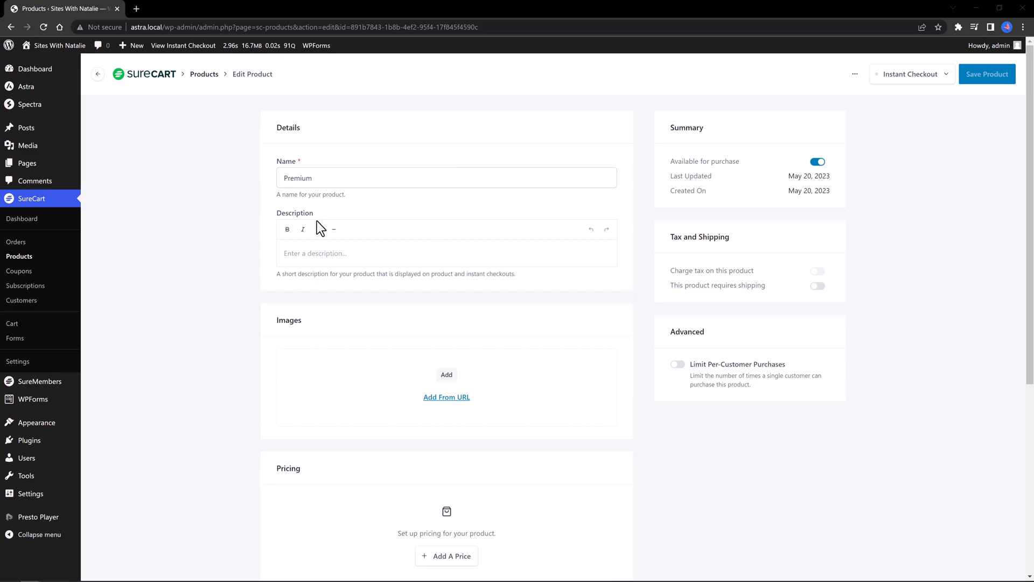
Step: Add a Monthly subscription price of 45 to the Premium product
scroll(396, 239, down, 3)
click(446, 417)
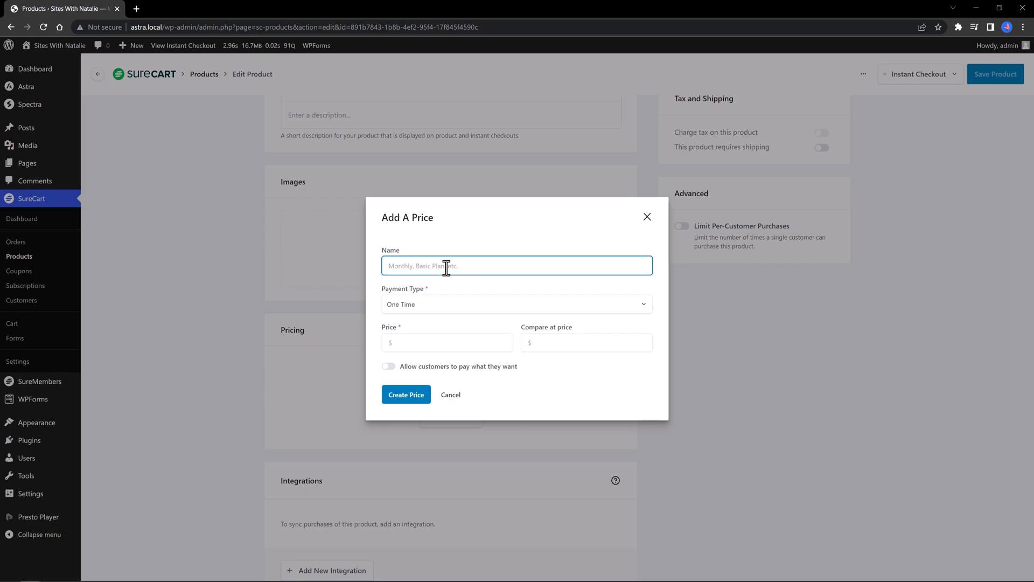
text(Monthly)
click(431, 304)
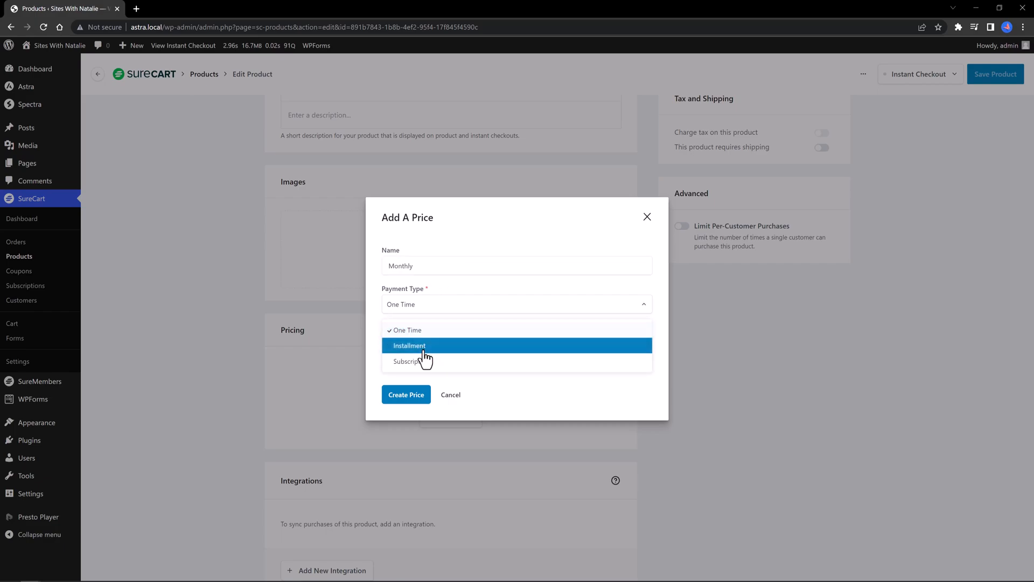
click(425, 368)
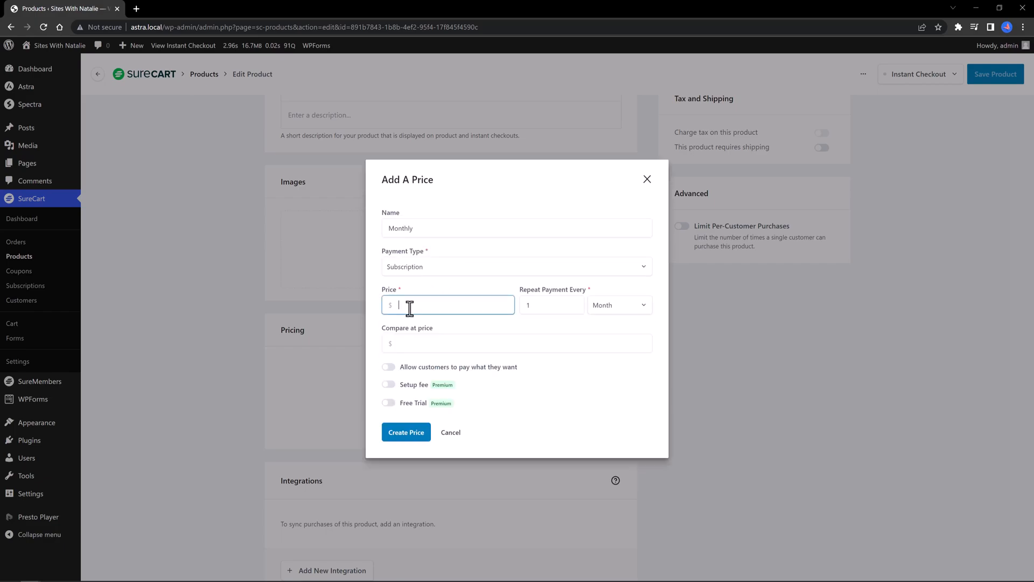
text(45)
click(406, 433)
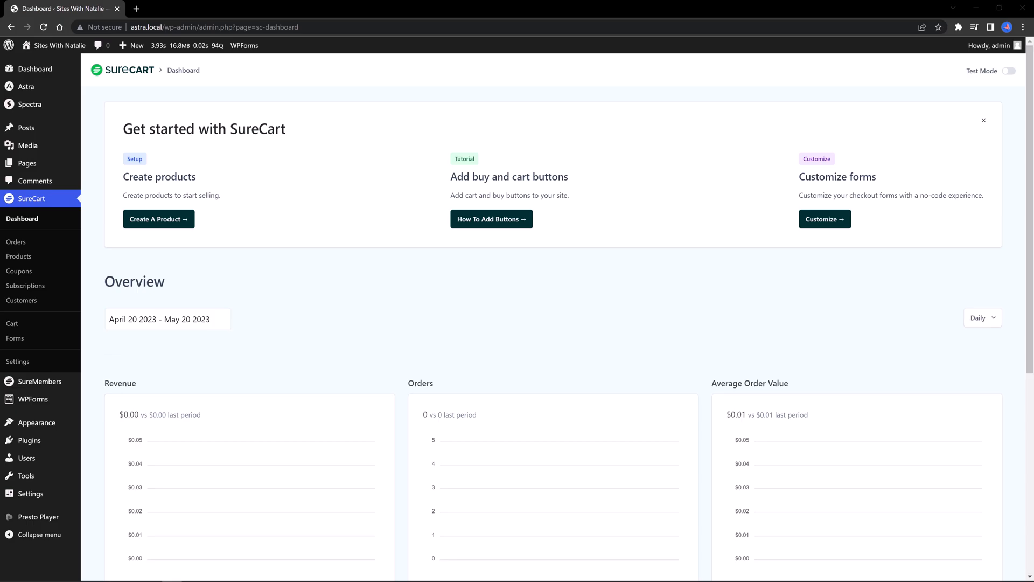
Step: Create a Full Page checkout form selling the Premium $45/month price and review it
click(16, 339)
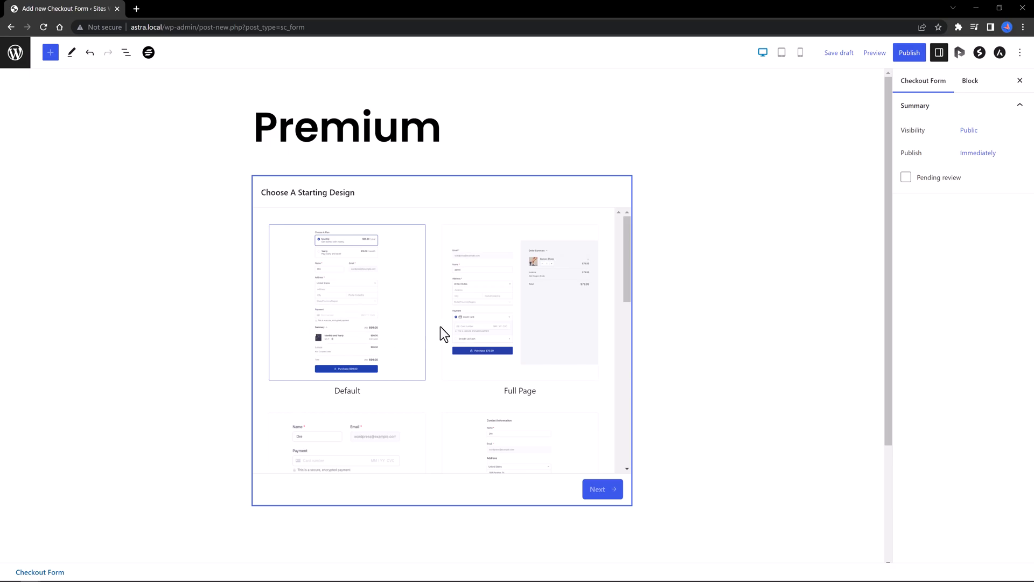
click(545, 300)
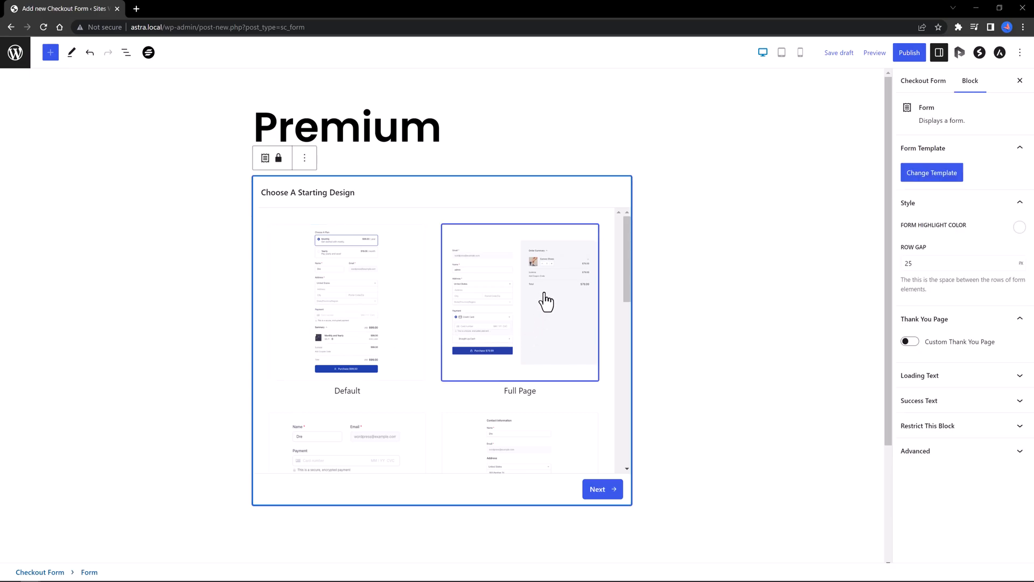
click(602, 491)
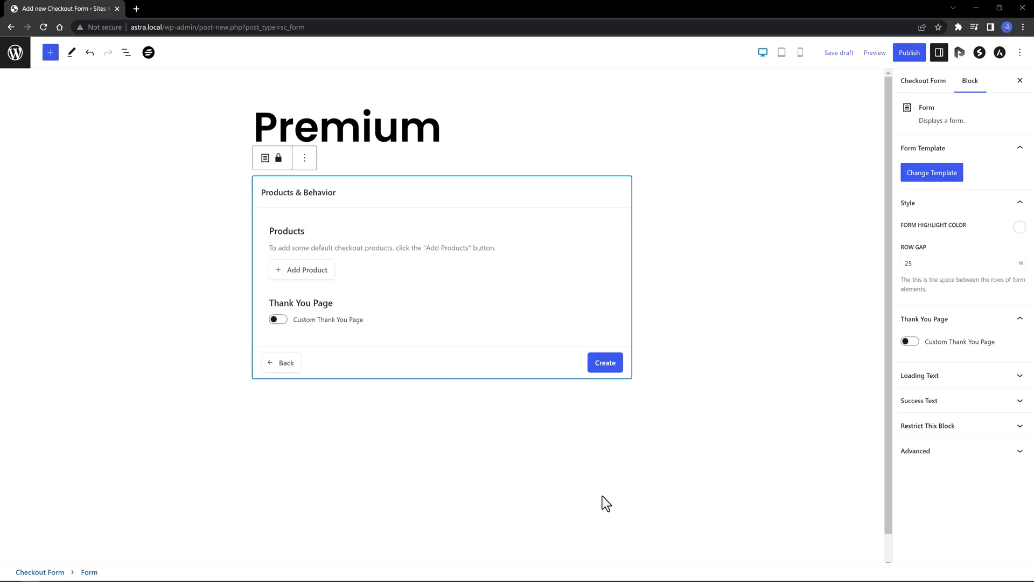
click(312, 272)
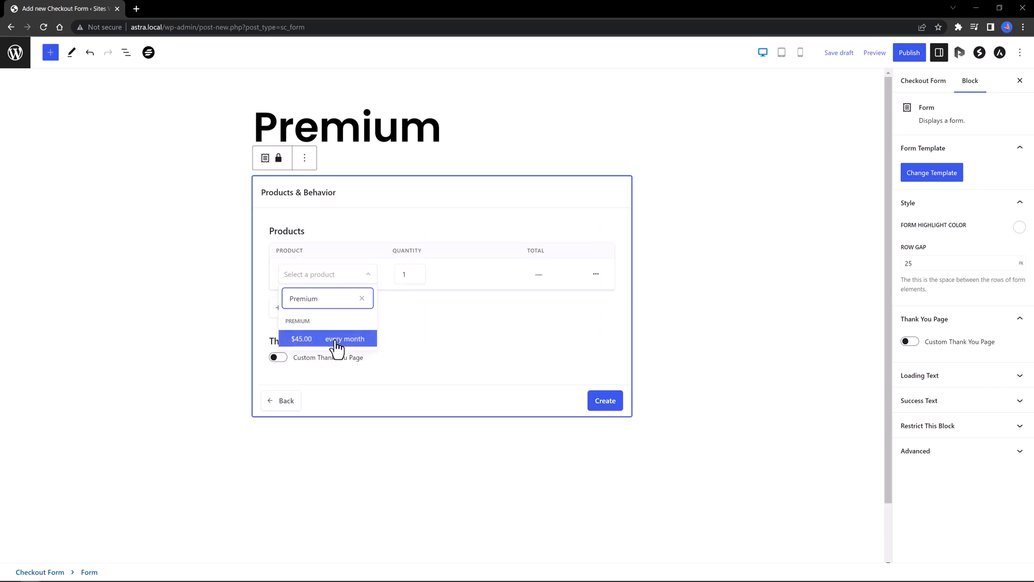
click(338, 349)
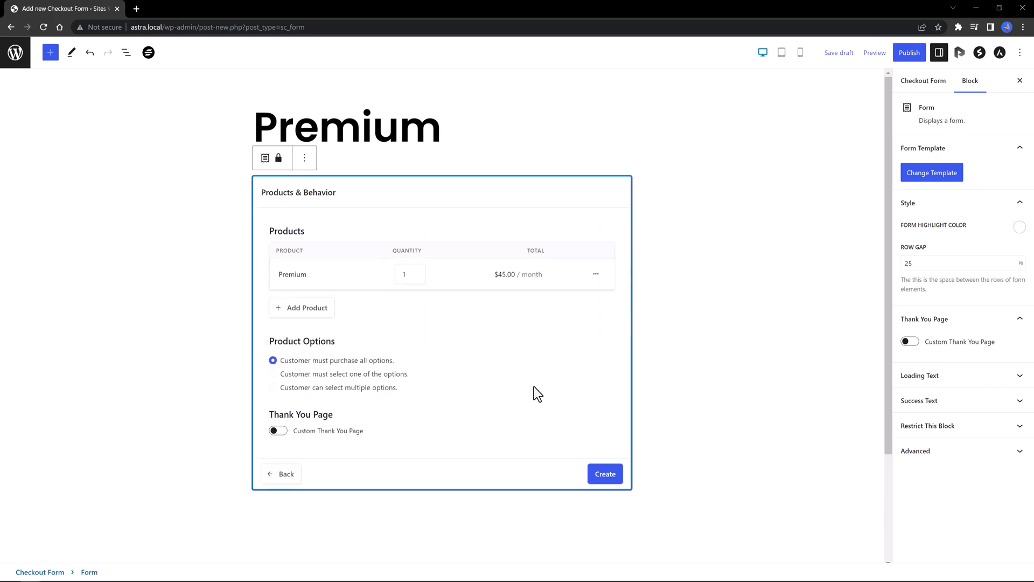
click(606, 475)
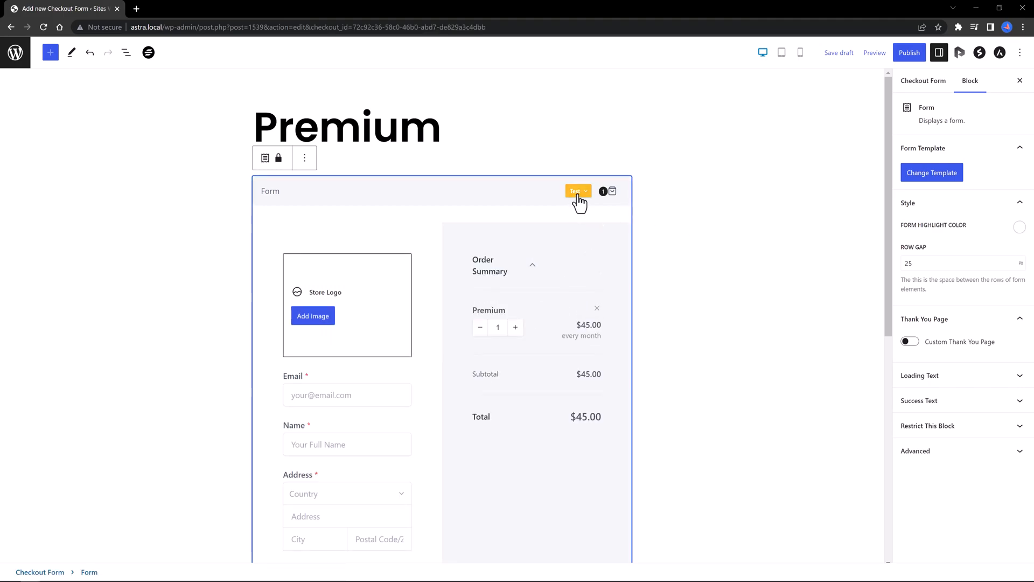
scroll(676, 321, down, 6)
scroll(703, 337, up, 1)
scroll(699, 335, up, 4)
scroll(689, 328, down, 2)
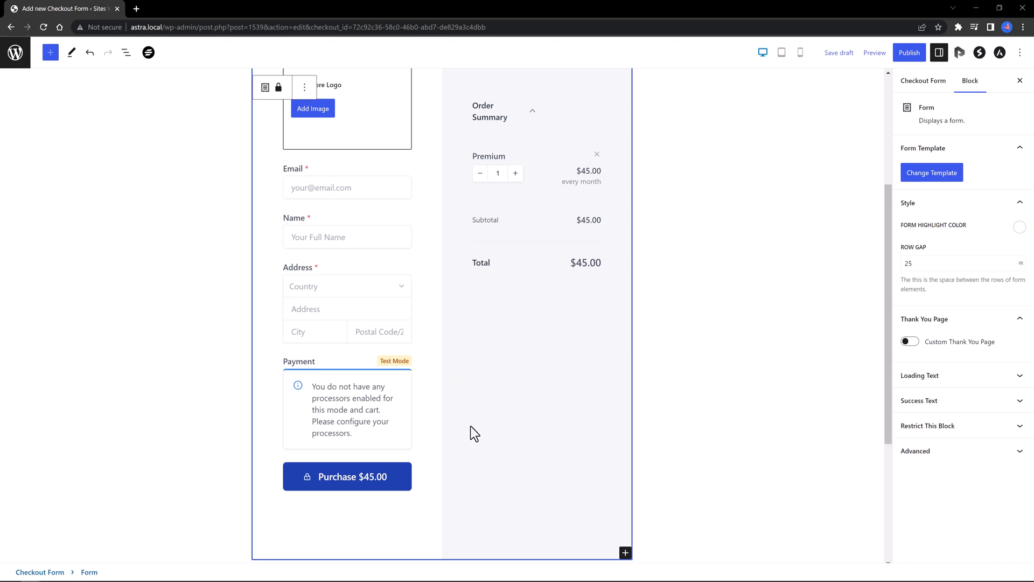
scroll(504, 424, up, 4)
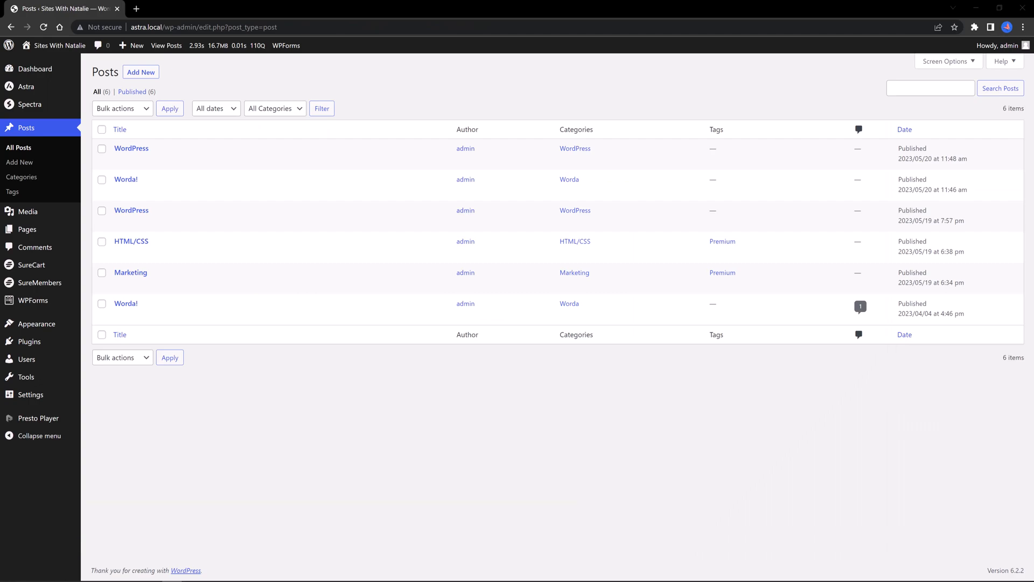
Step: Restrict the HTML/CSS post's Praesent dapibus paragraph to Test1 access group members and update the post
click(119, 254)
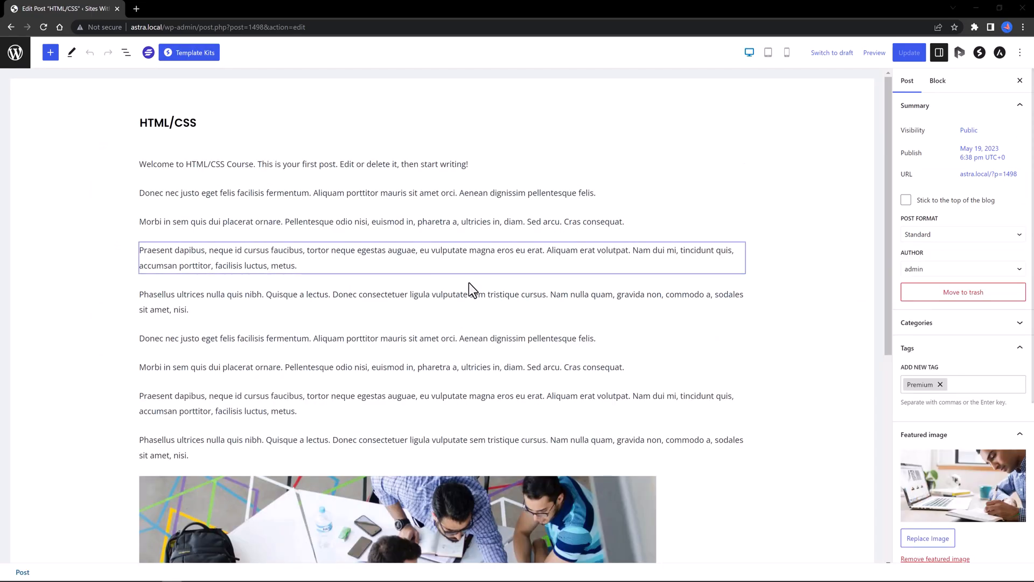
click(418, 249)
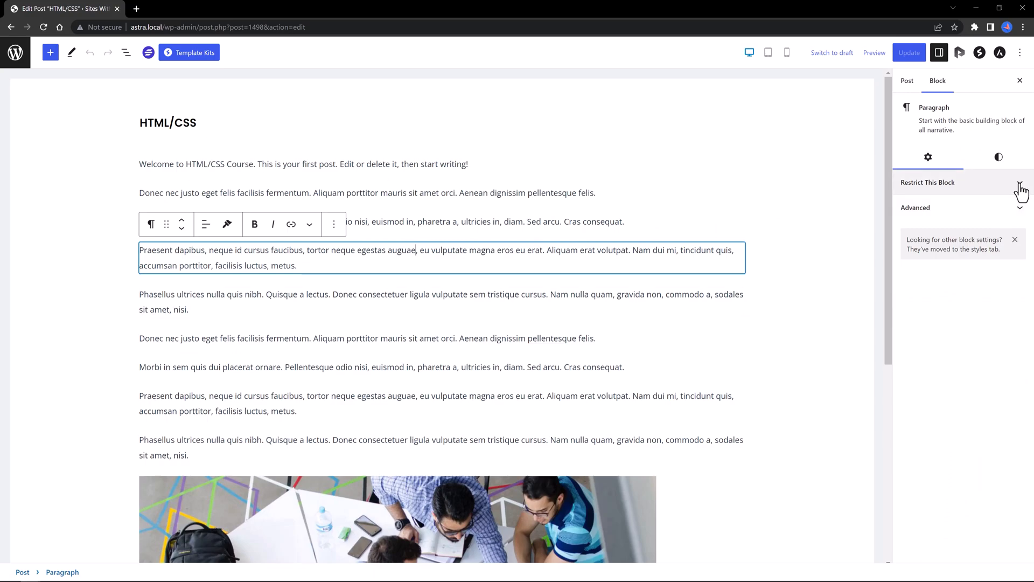
click(1020, 186)
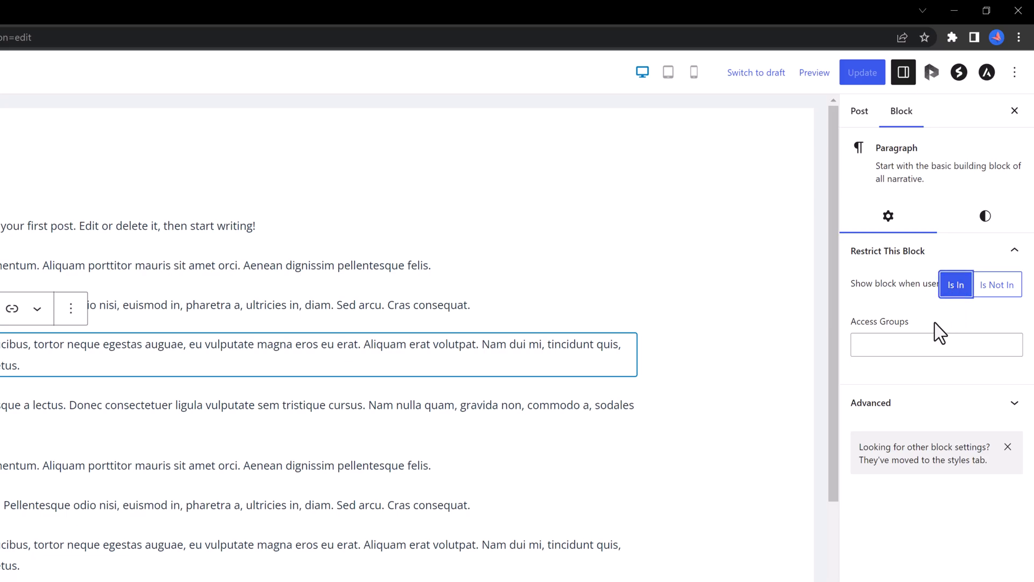
click(917, 344)
click(871, 387)
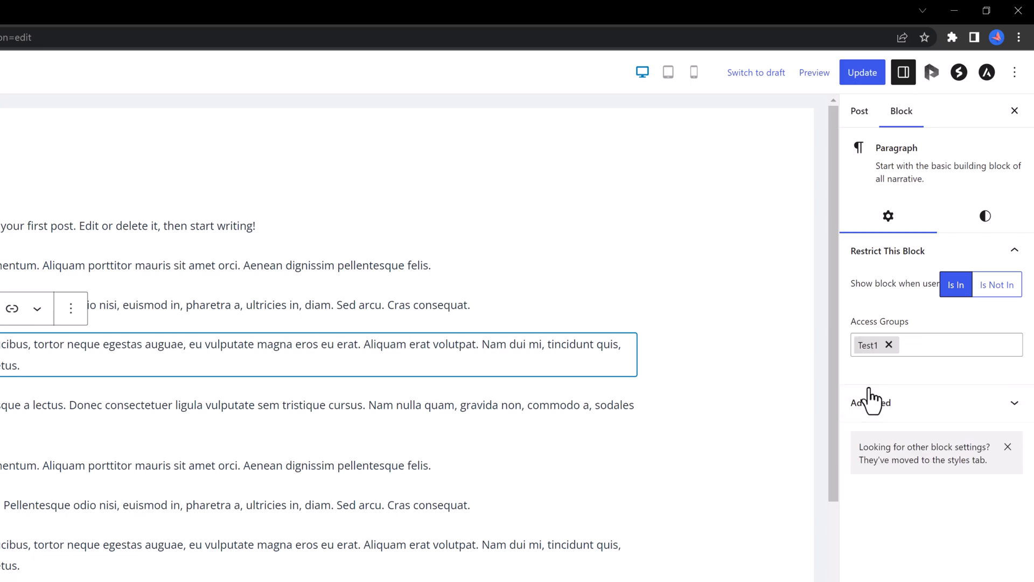
click(870, 79)
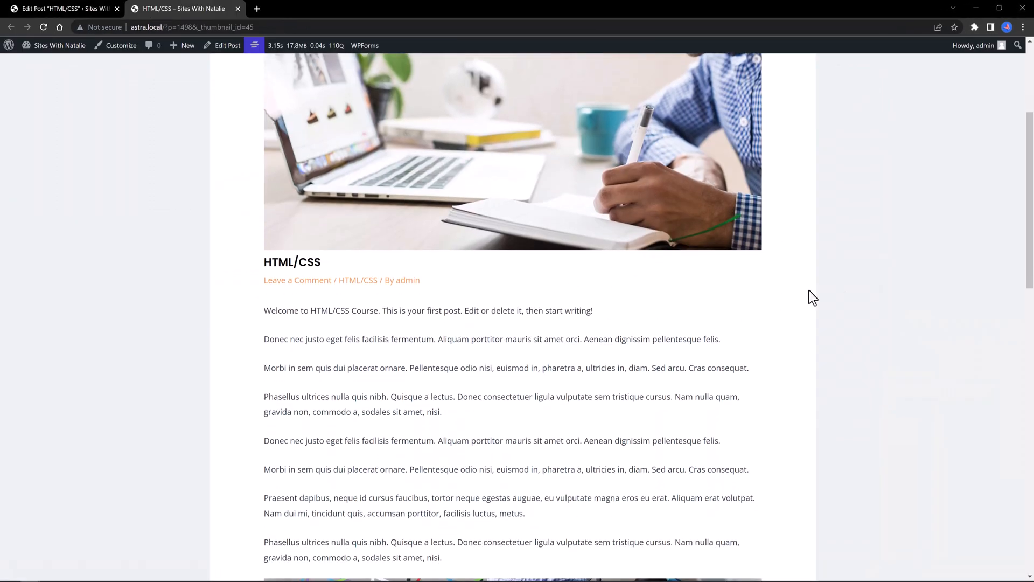
Step: Scroll through the live HTML/CSS post to check its paragraphs
scroll(572, 426, down, 1)
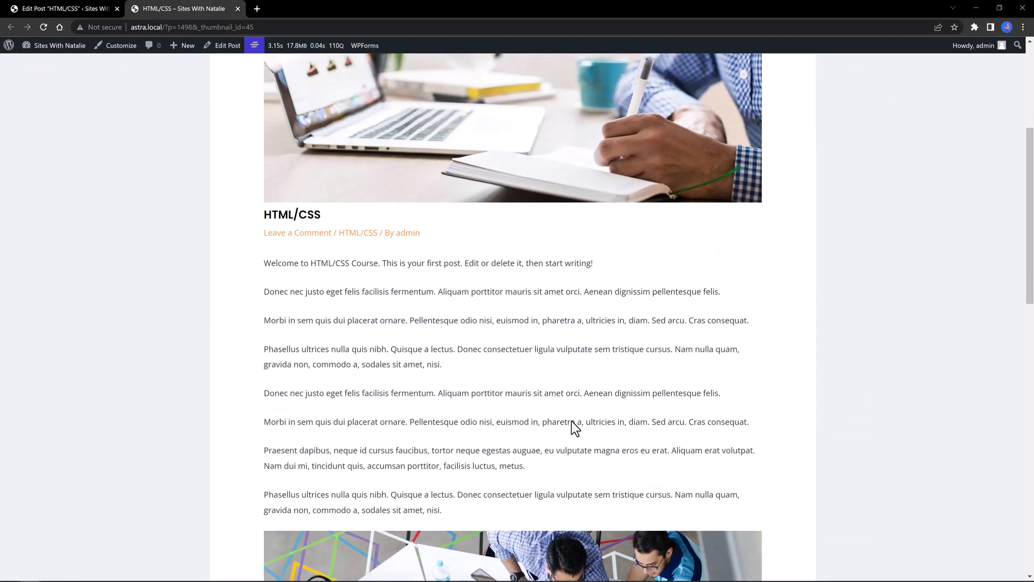
scroll(573, 424, down, 2)
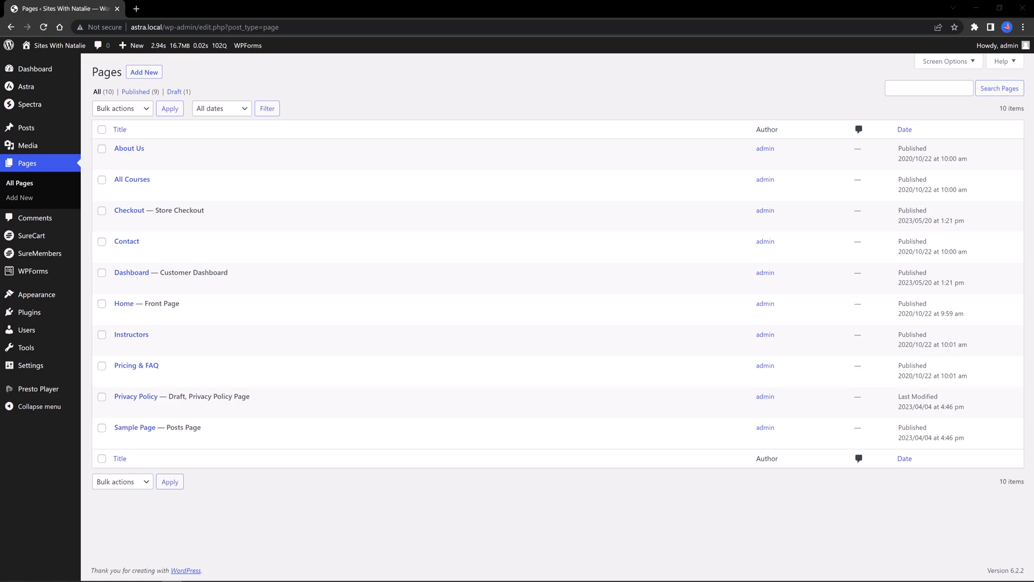
Step: Insert a list reading Hello below the customer dashboard on the Dashboard page and save
click(120, 285)
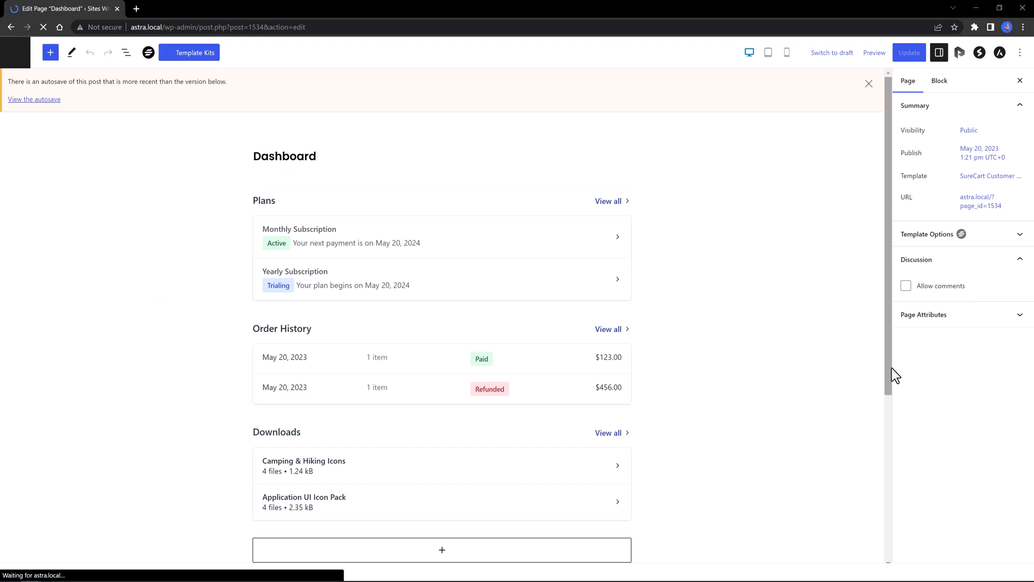
drag(889, 366, 891, 404)
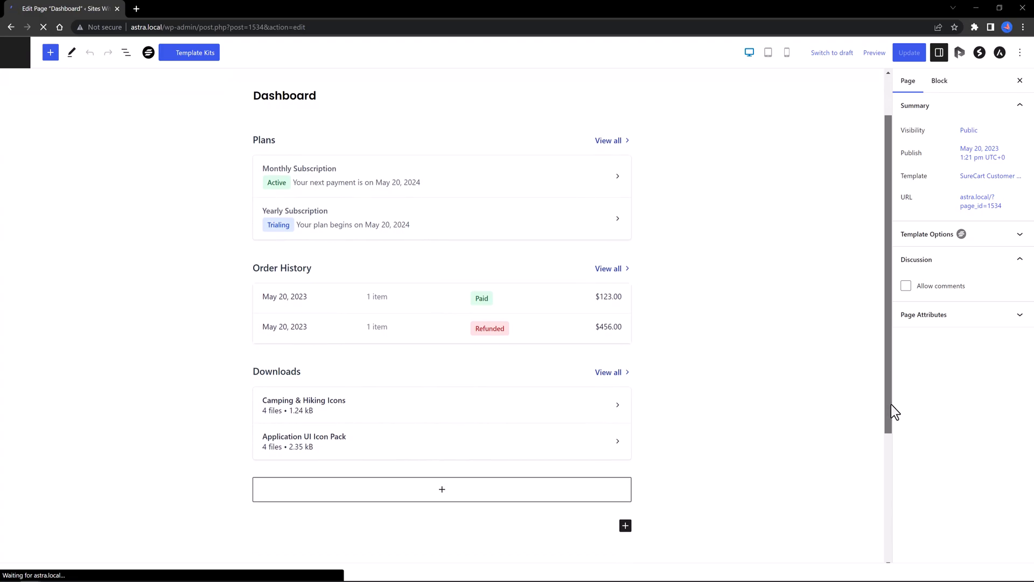
drag(903, 409, 897, 430)
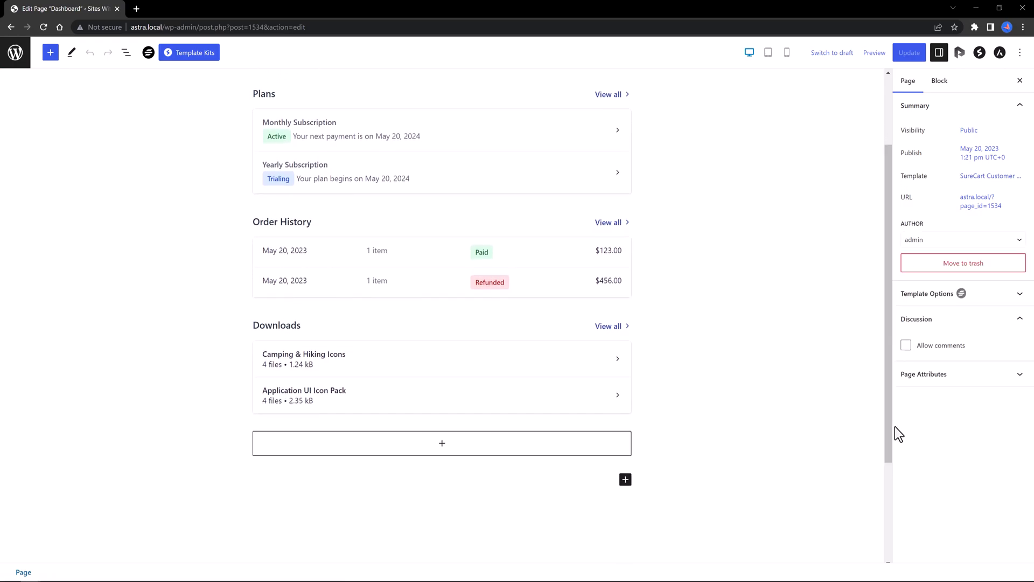
click(625, 480)
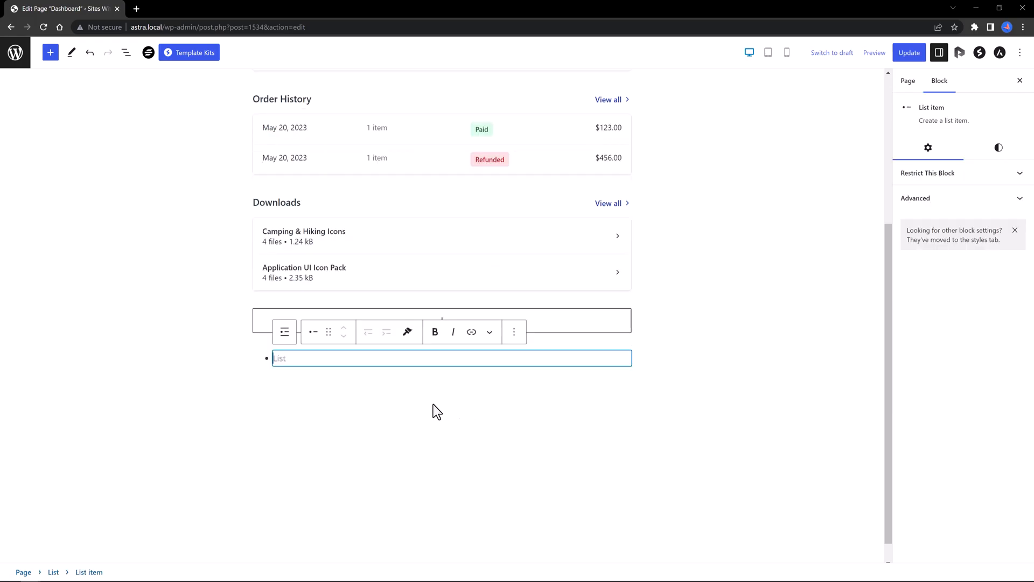
text(Hello)
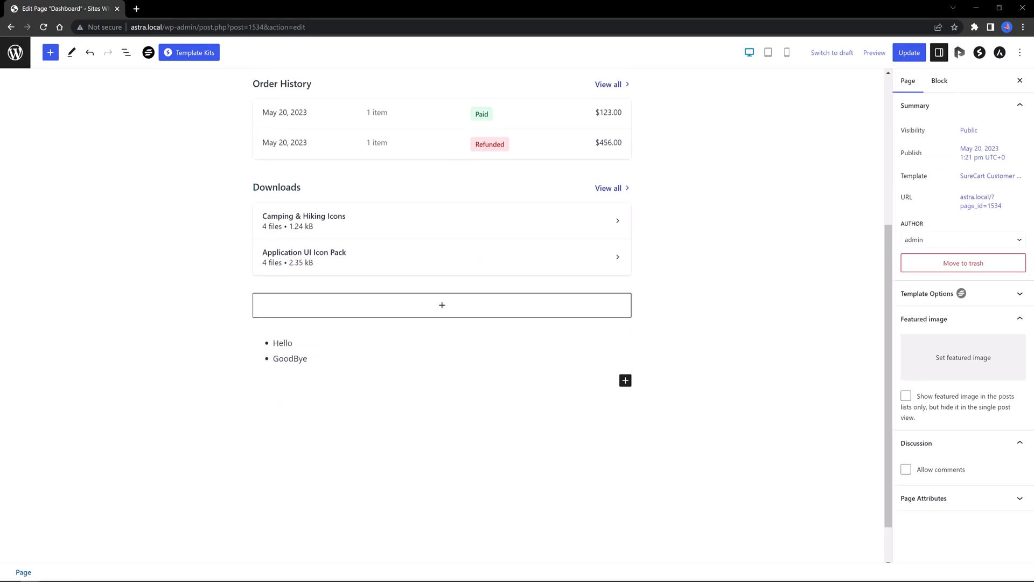
key(ctrl+s)
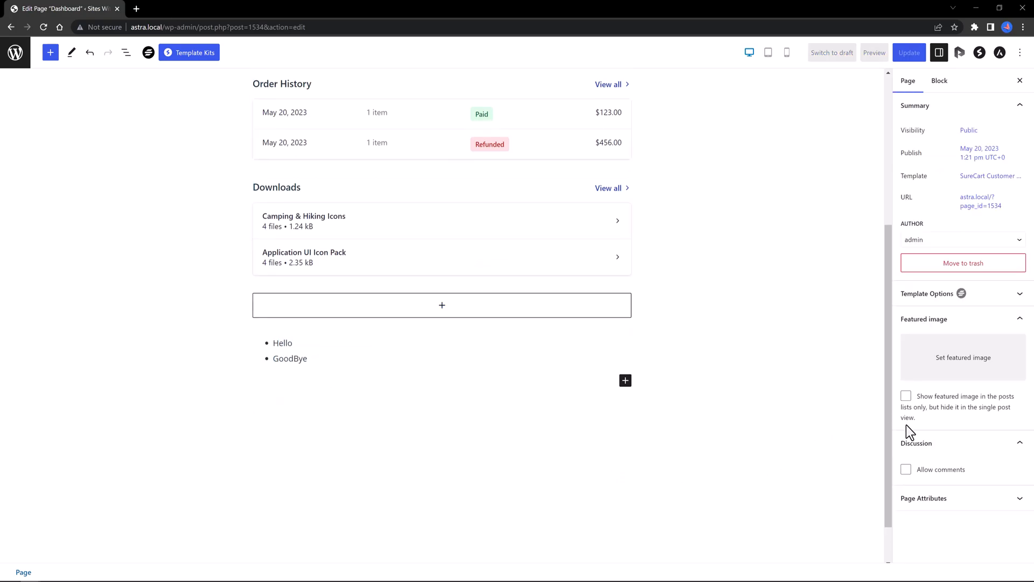
Step: In List View, expand Customer Dashboard and reposition its Customer Downloads section
click(127, 53)
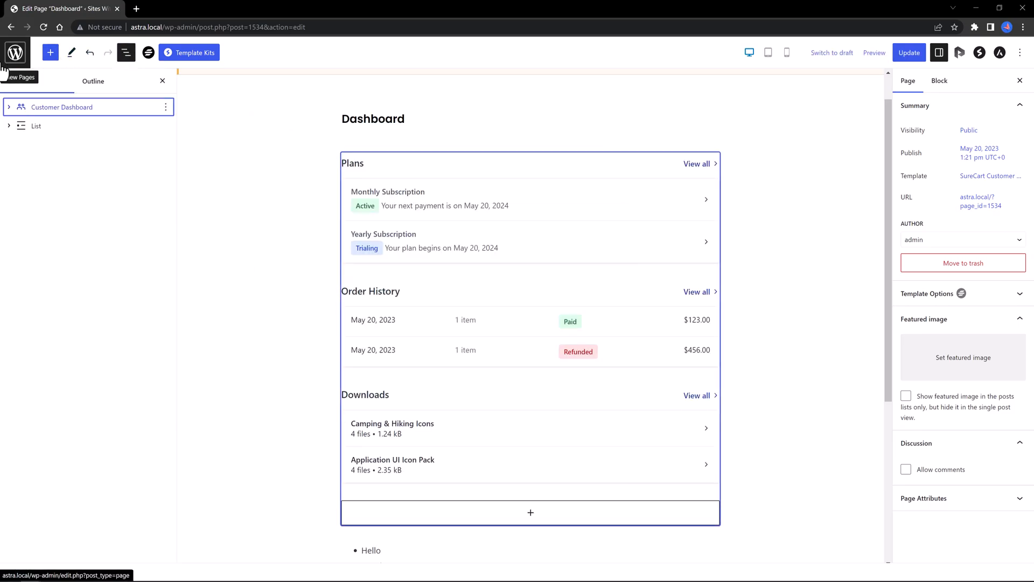
click(9, 107)
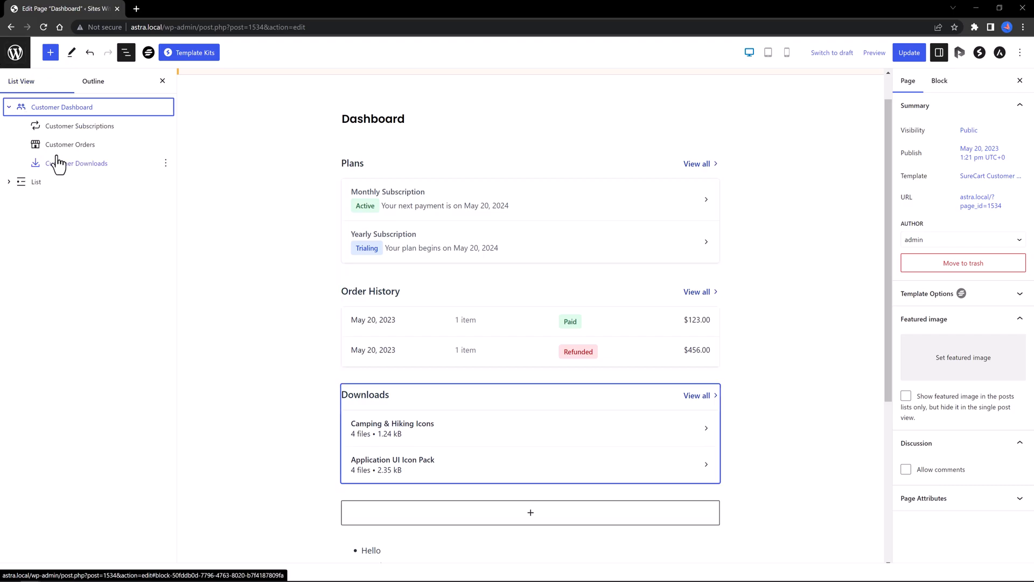
drag(80, 168, 1033, 372)
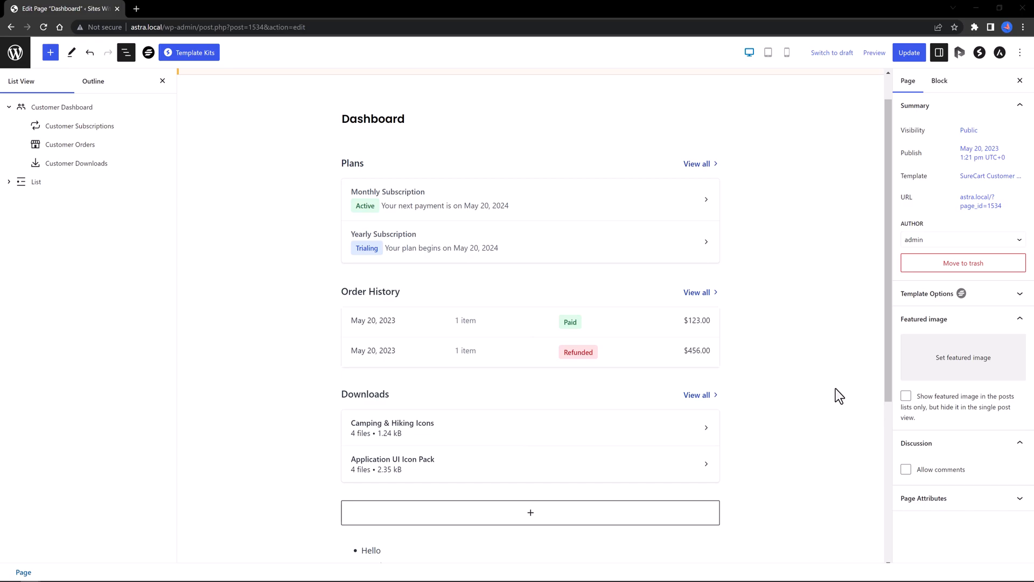
Step: Add a Container above Customer Subscriptions using the second inner container preset
click(532, 515)
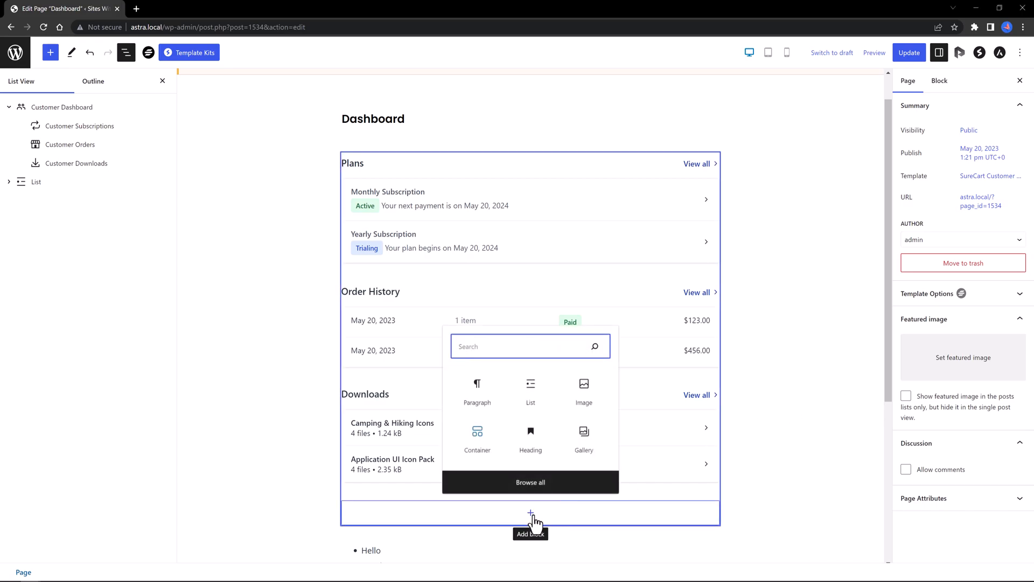
click(477, 446)
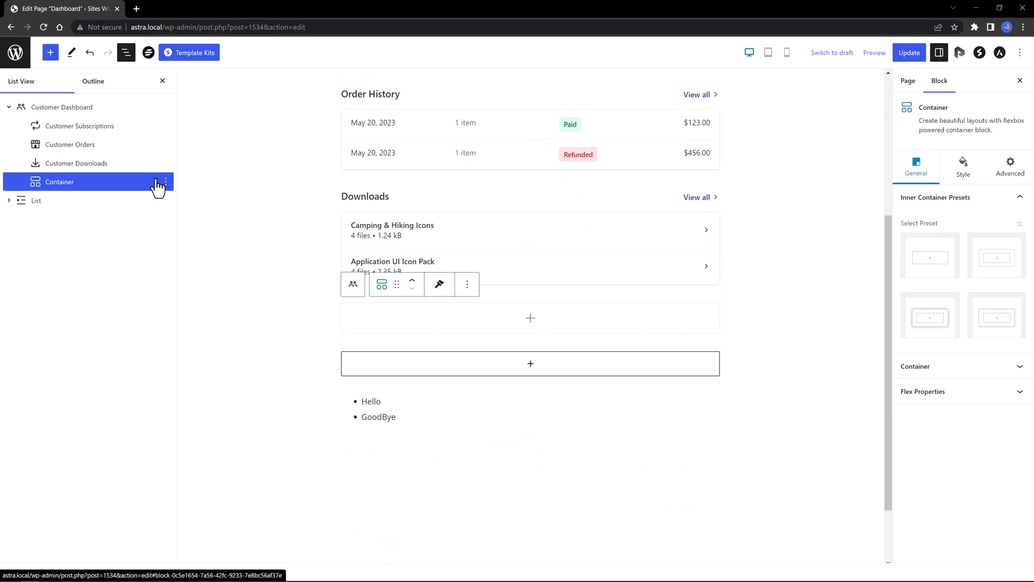
drag(158, 186, 164, 116)
click(994, 265)
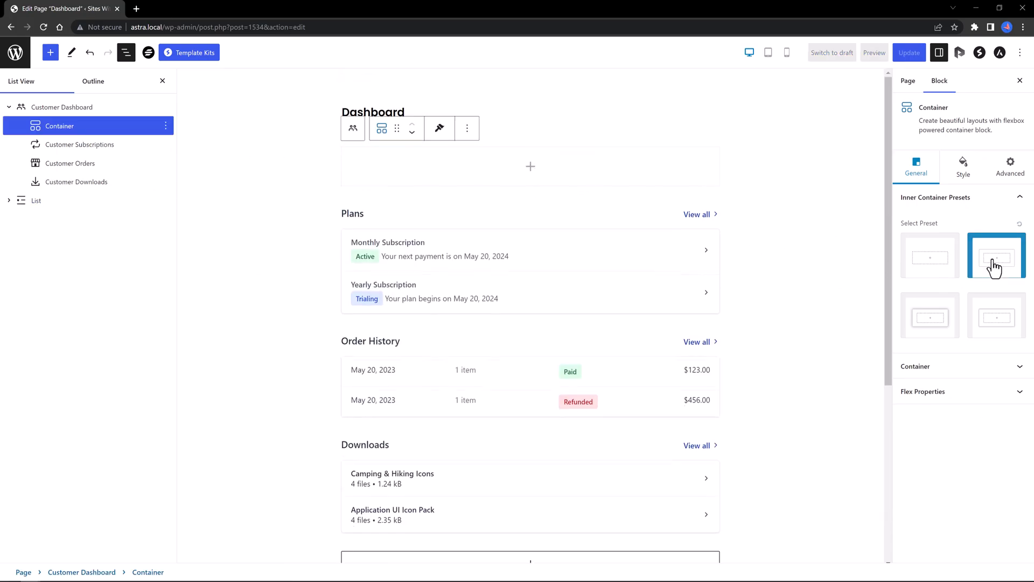
Step: Cycle the container's background type through colour, gradient, image and video
click(964, 168)
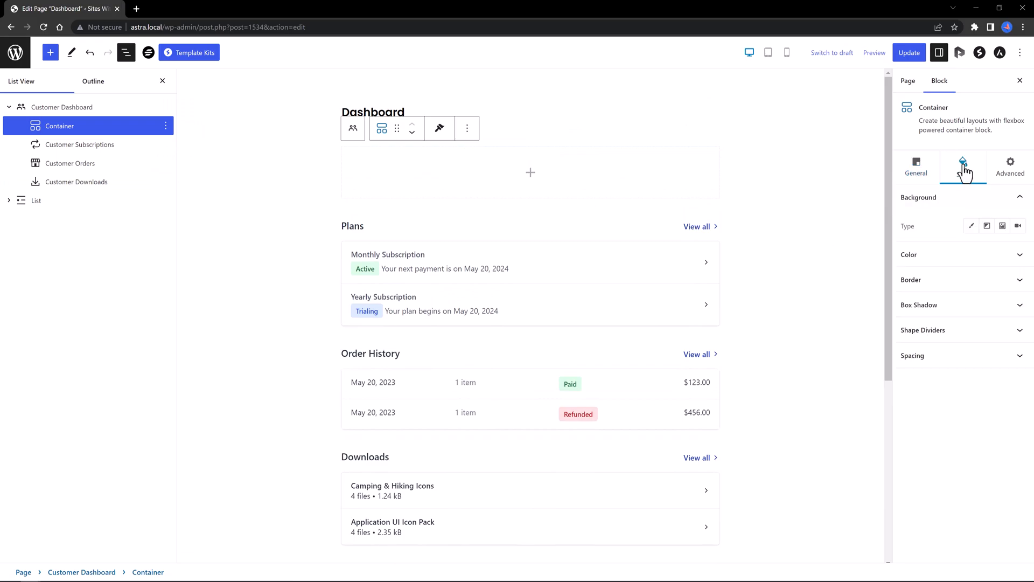
click(970, 227)
click(988, 226)
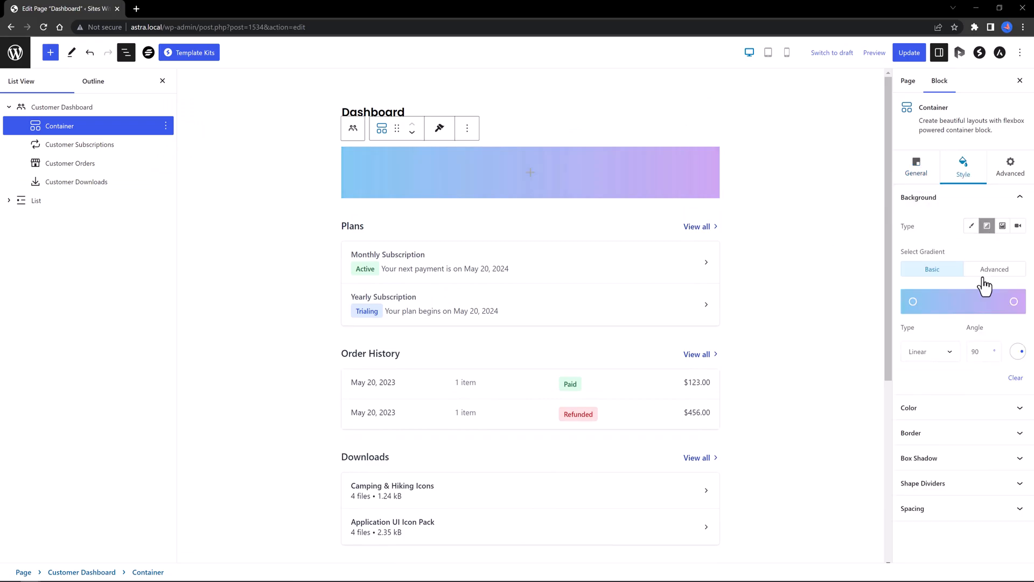
click(1003, 226)
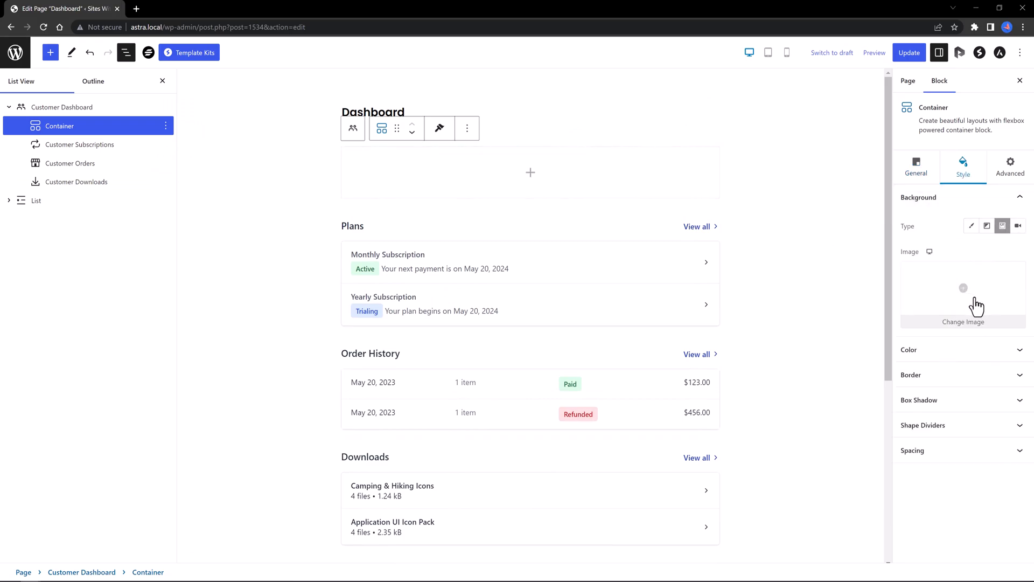
click(1018, 227)
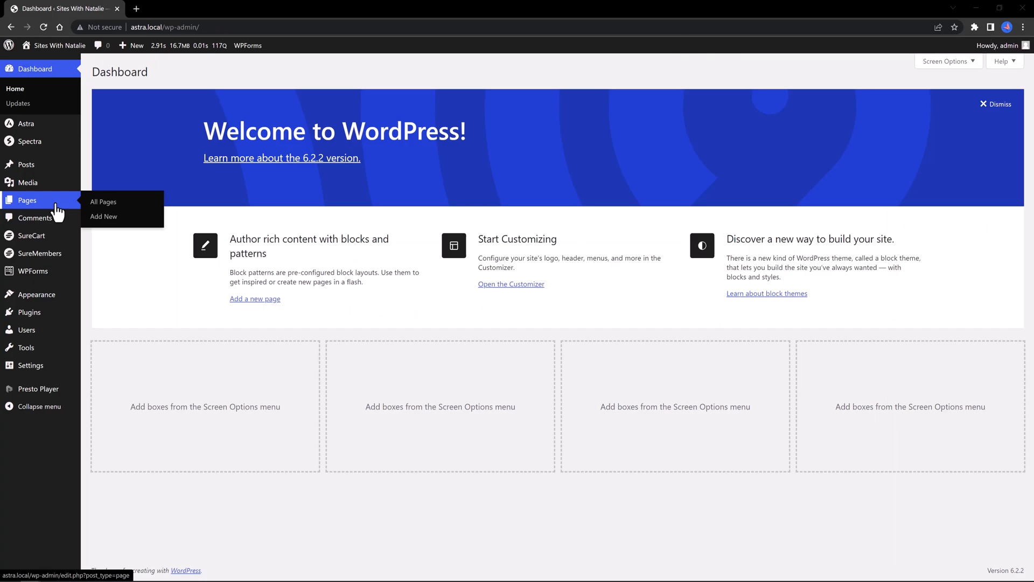
Step: Open the Dashboard page in the editor, then return to Pages and view it live
click(56, 205)
click(119, 285)
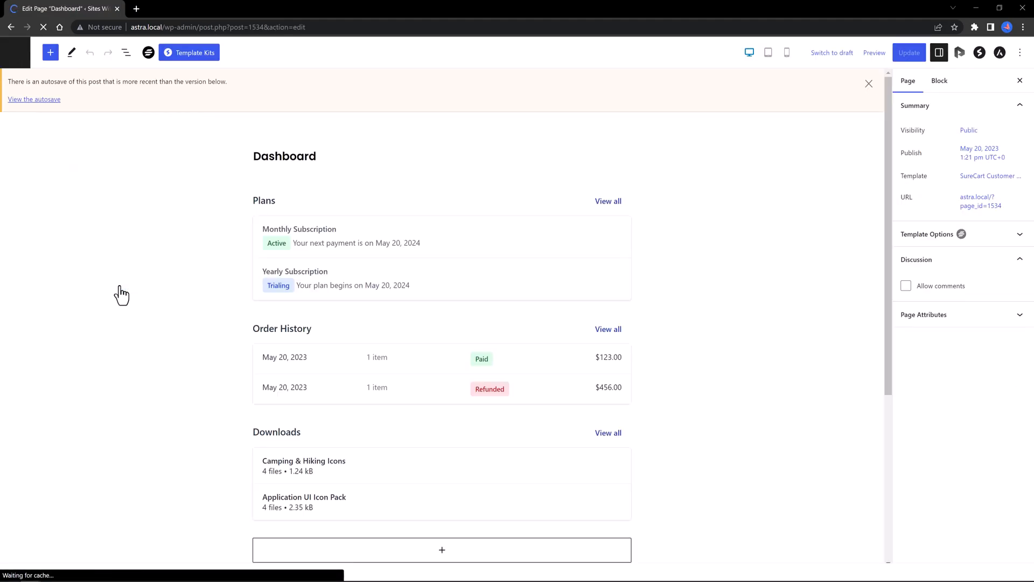
click(11, 62)
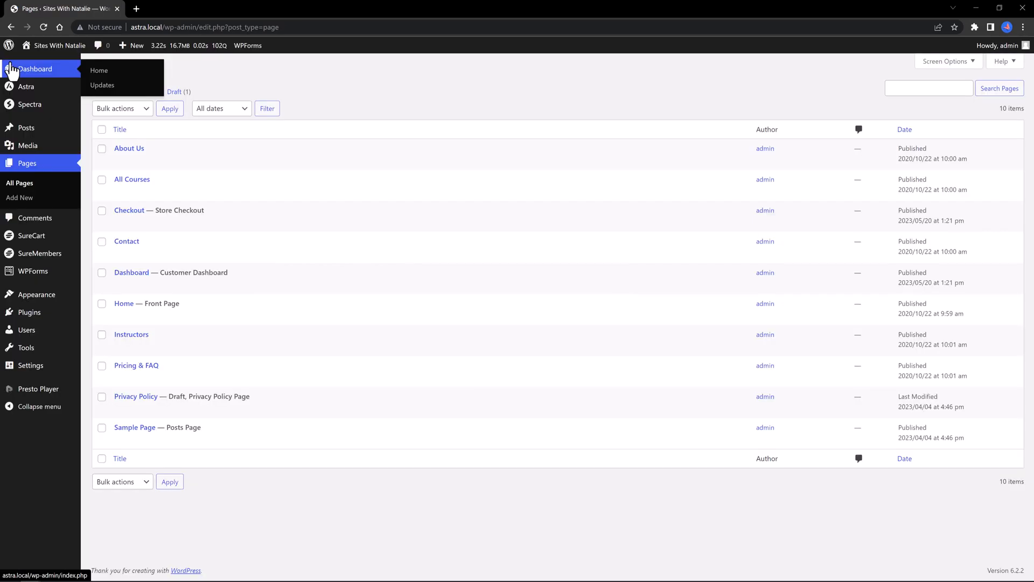
click(197, 283)
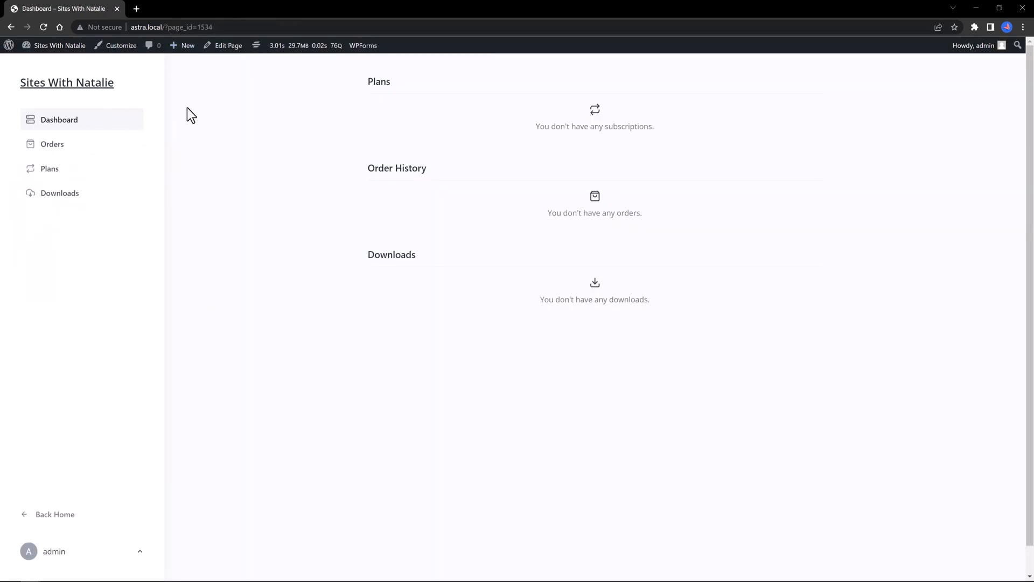
Step: Copy the Dashboard page URL and load it in a private window as a logged-out visitor
drag(233, 27, 167, 28)
drag(99, 32, 100, 32)
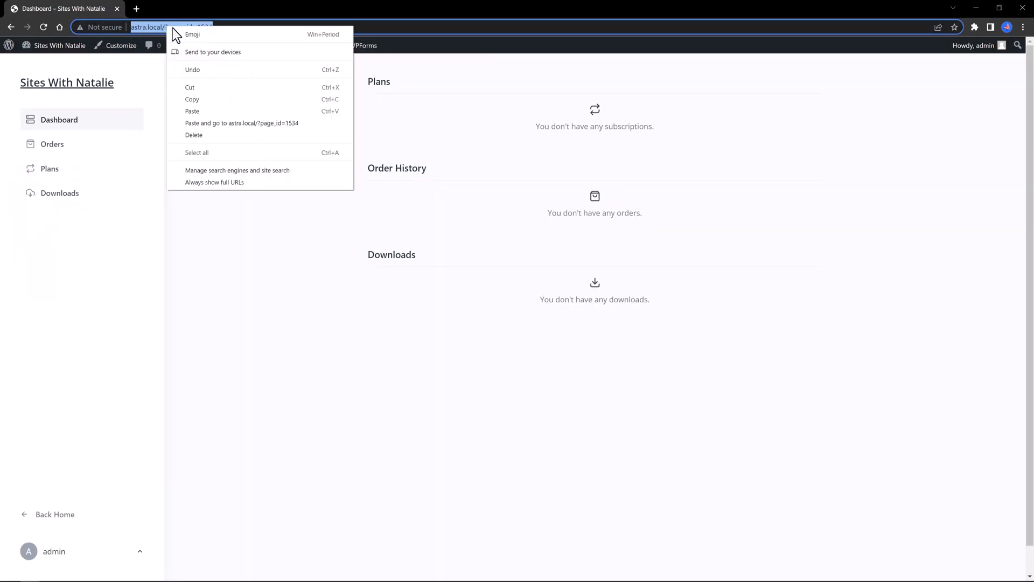
right_click(168, 29)
click(191, 100)
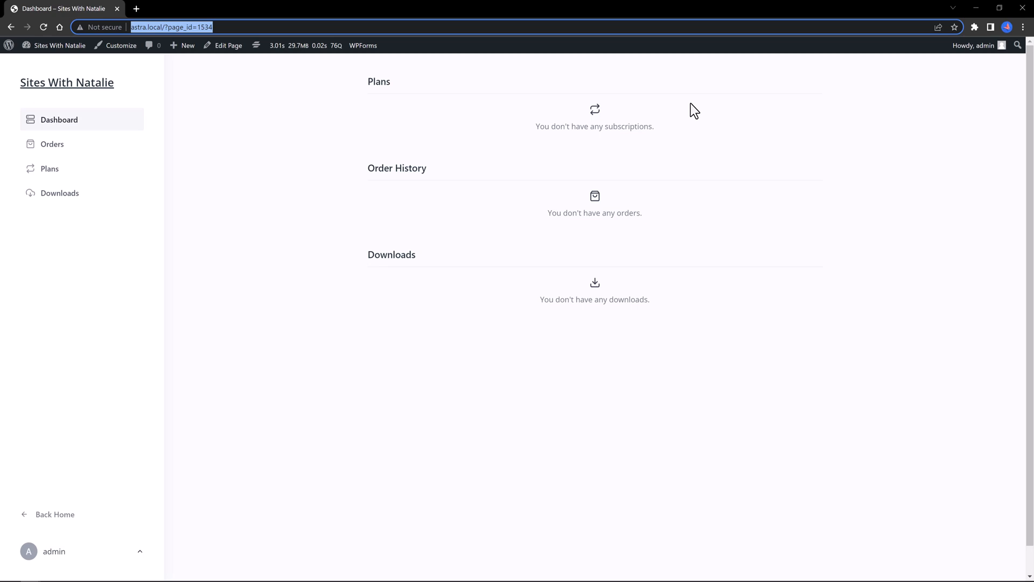
key(ctrl+shift+n)
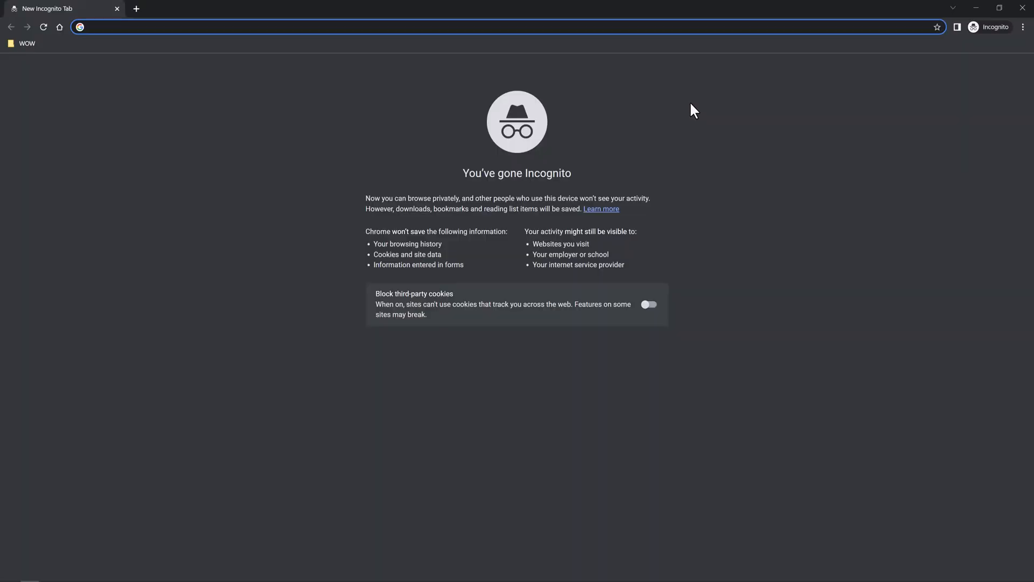
key(ctrl+v)
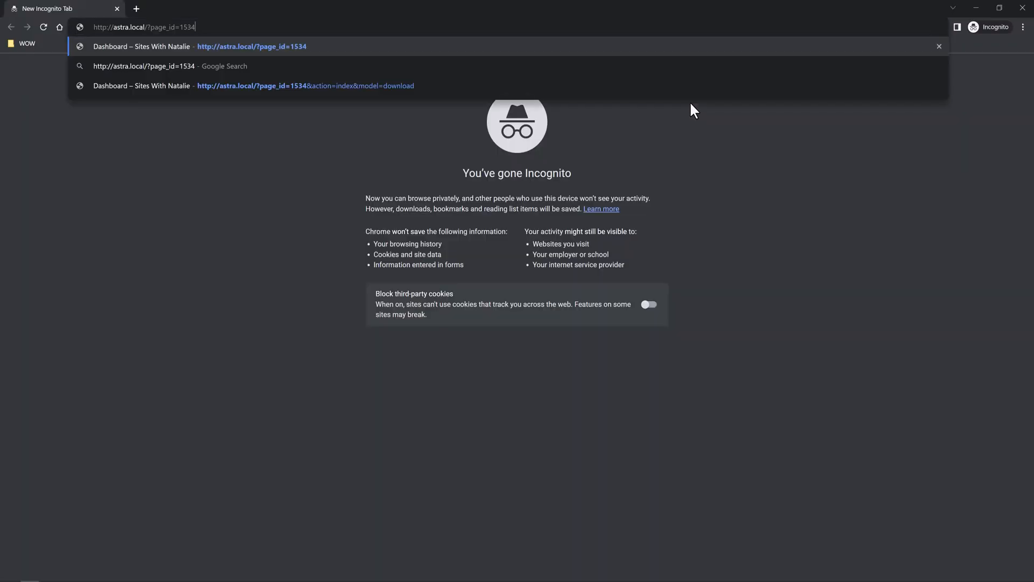
key(Return)
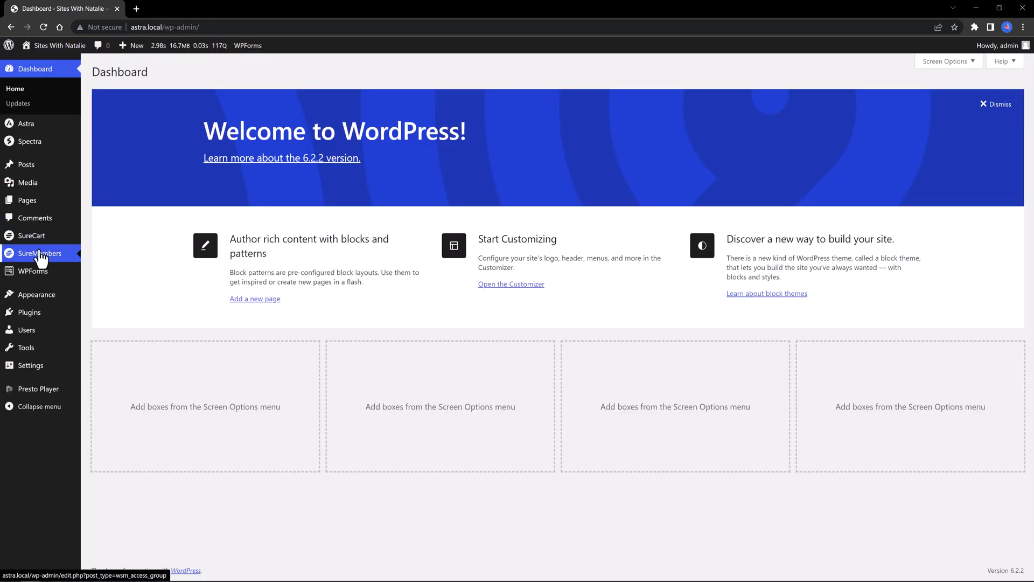
Step: Re-save the Test1 SureMembers access group, then switch to the private window to test it
click(41, 259)
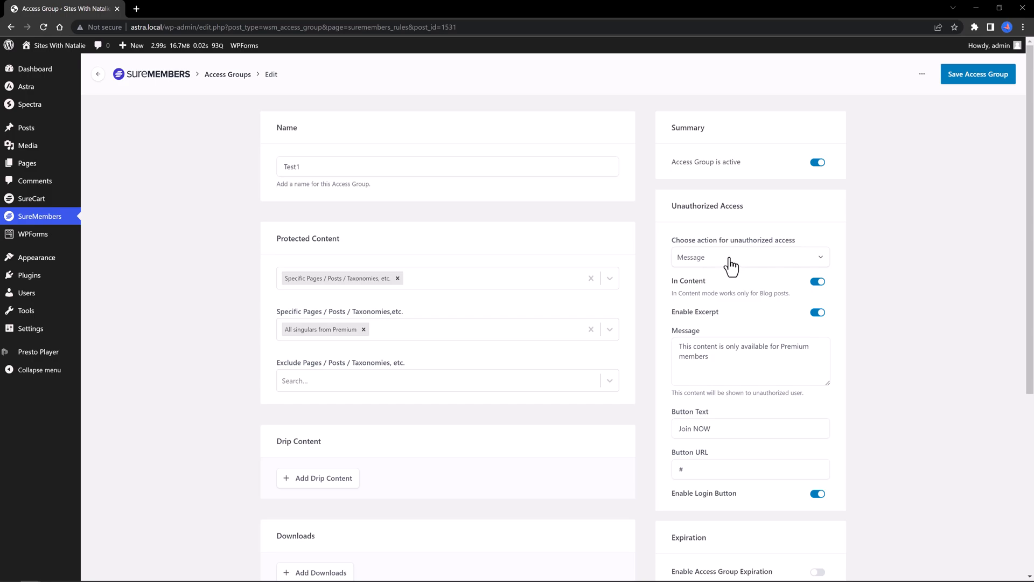
scroll(743, 355, down, 3)
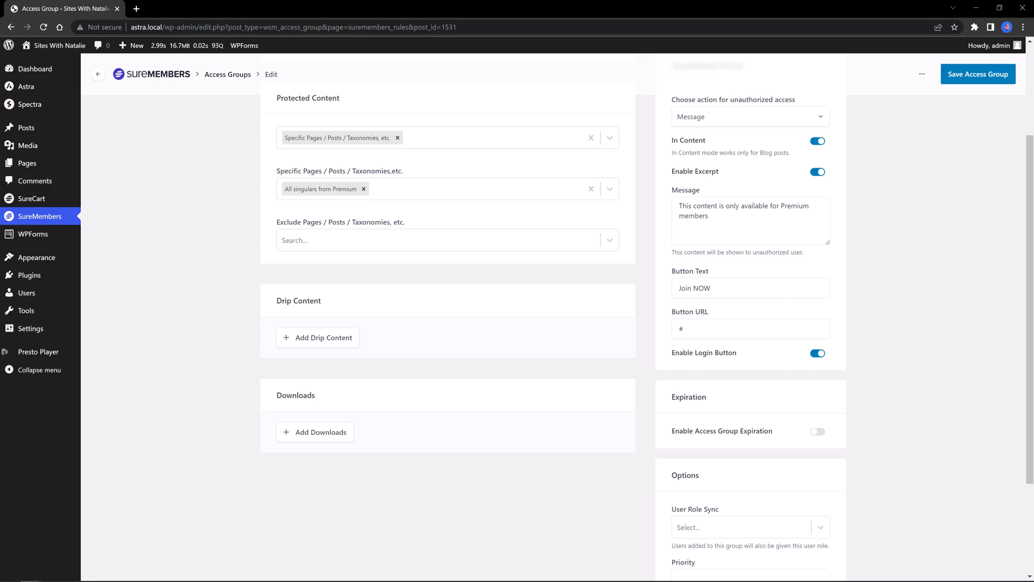
click(978, 74)
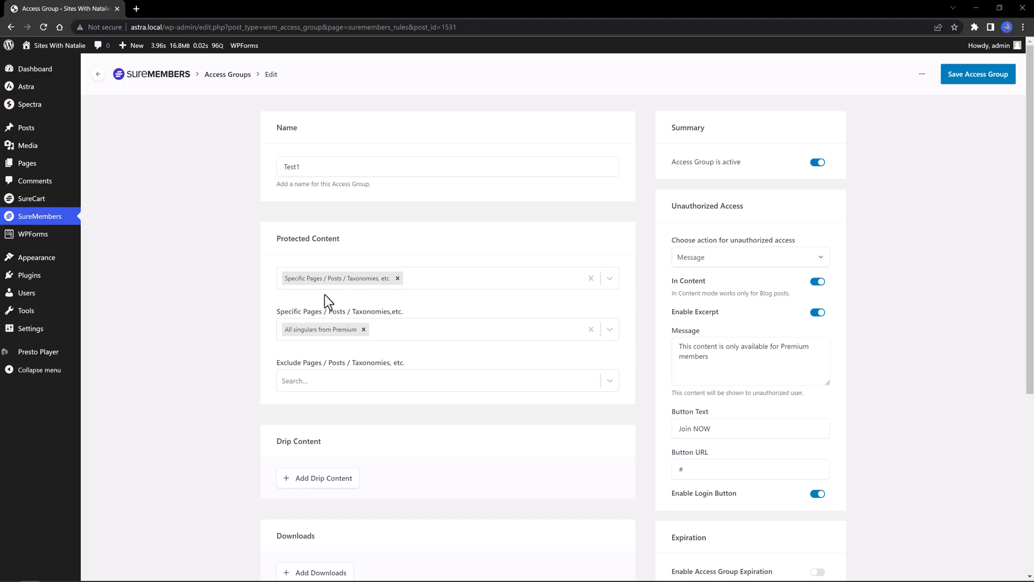
key(alt+Tab)
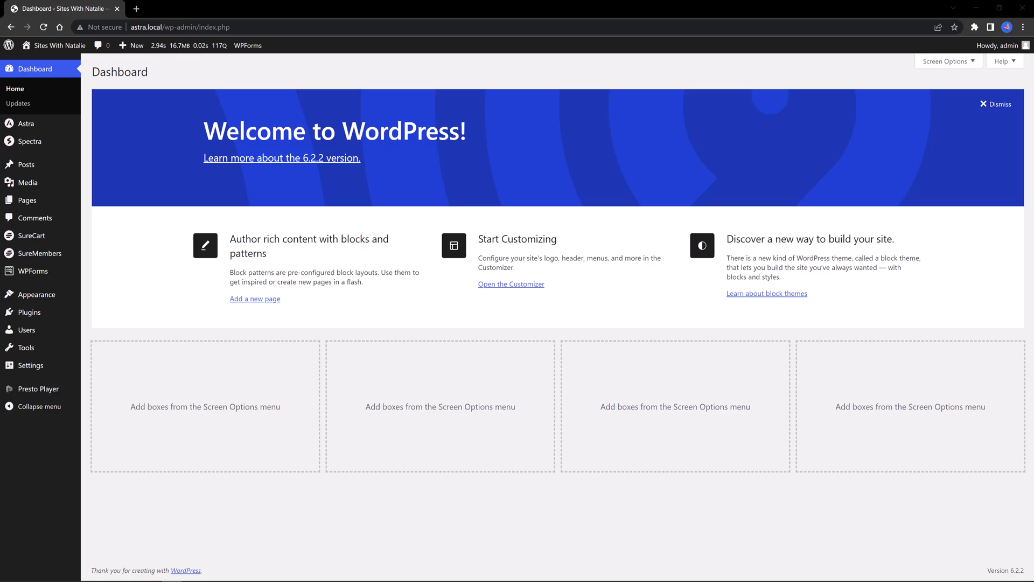
Step: Add a Curious? custom link to the Primary Menu with an access-group visibility condition
mouse_move(36, 295)
click(97, 341)
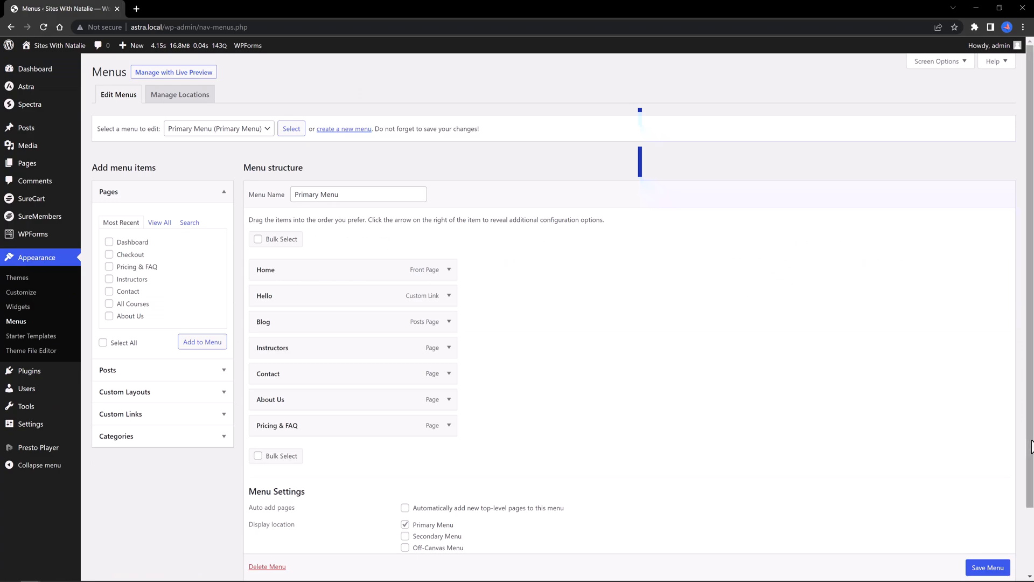
click(125, 414)
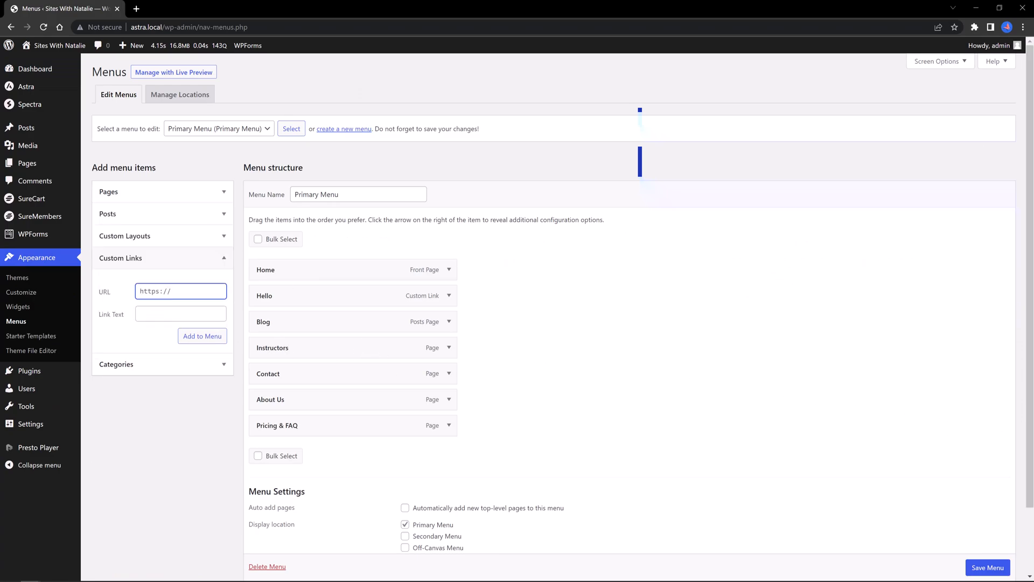
click(203, 336)
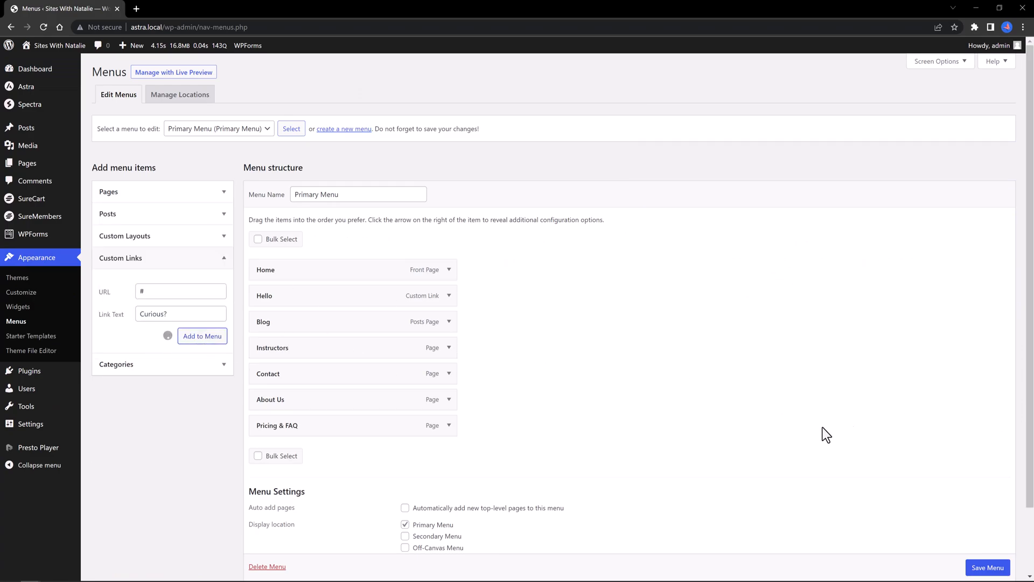
click(448, 429)
scroll(625, 383, down, 4)
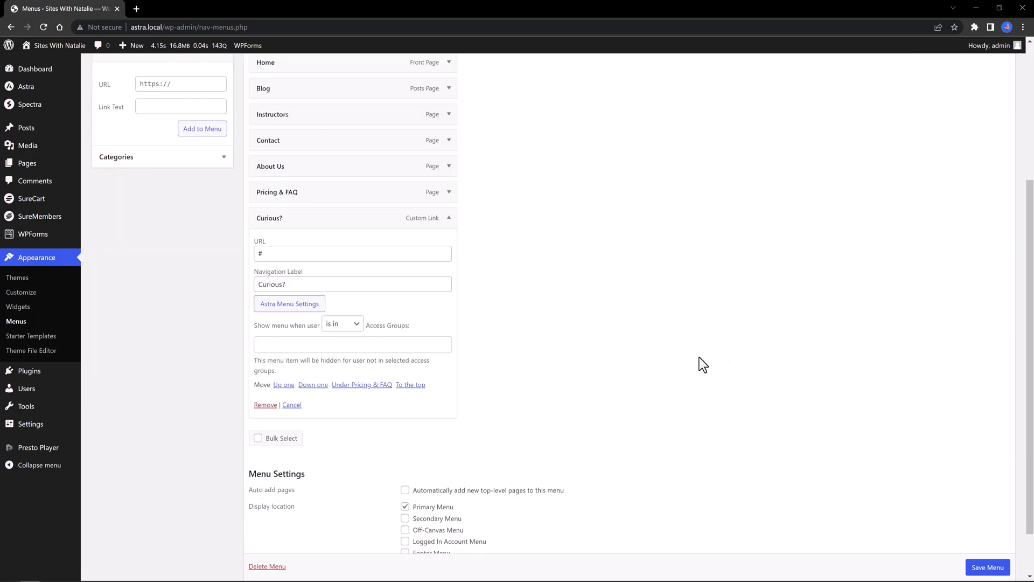
click(342, 323)
click(341, 341)
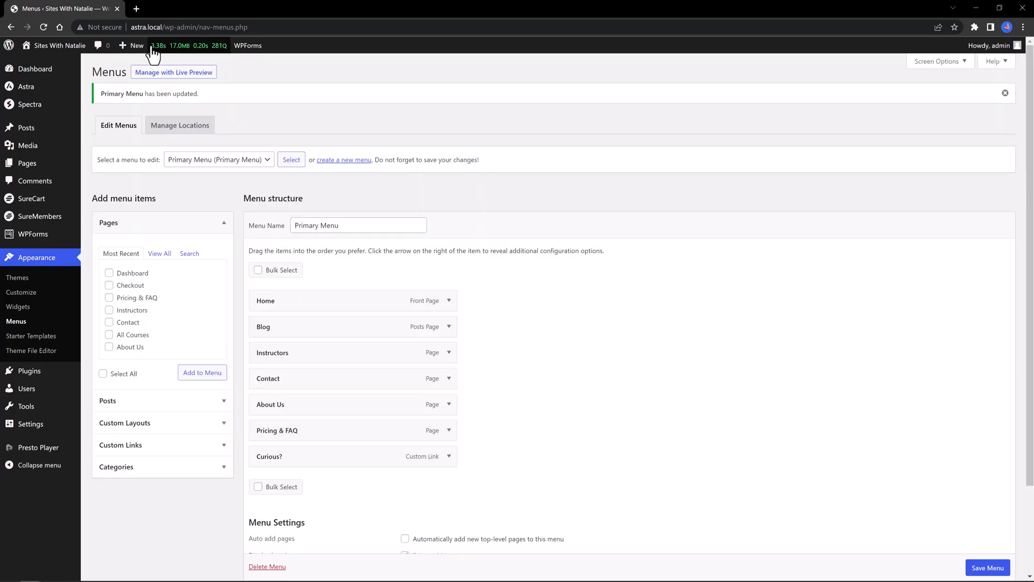
Step: Copy the site's web address from the browser address bar
drag(162, 27, 129, 27)
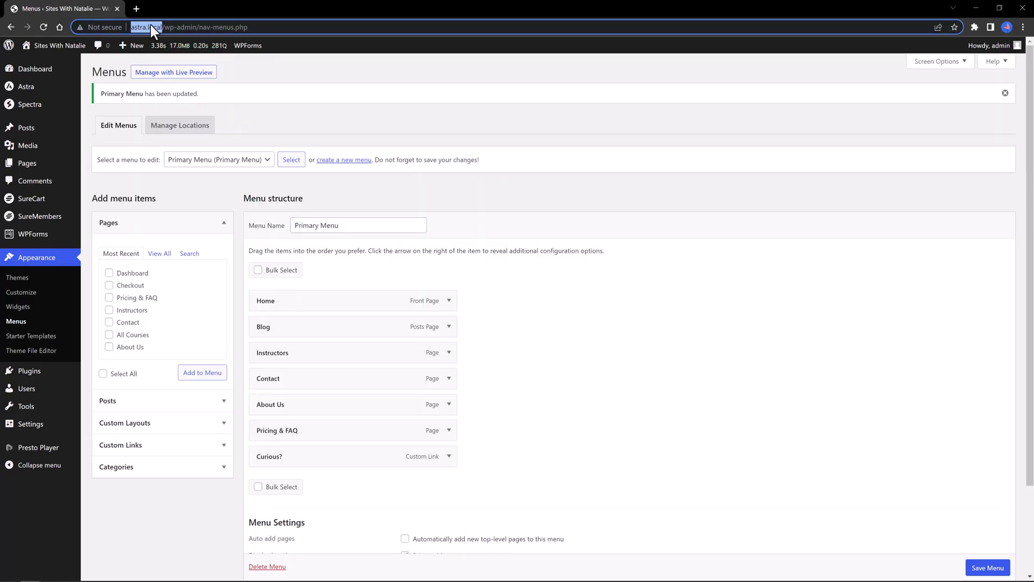
right_click(151, 24)
click(172, 83)
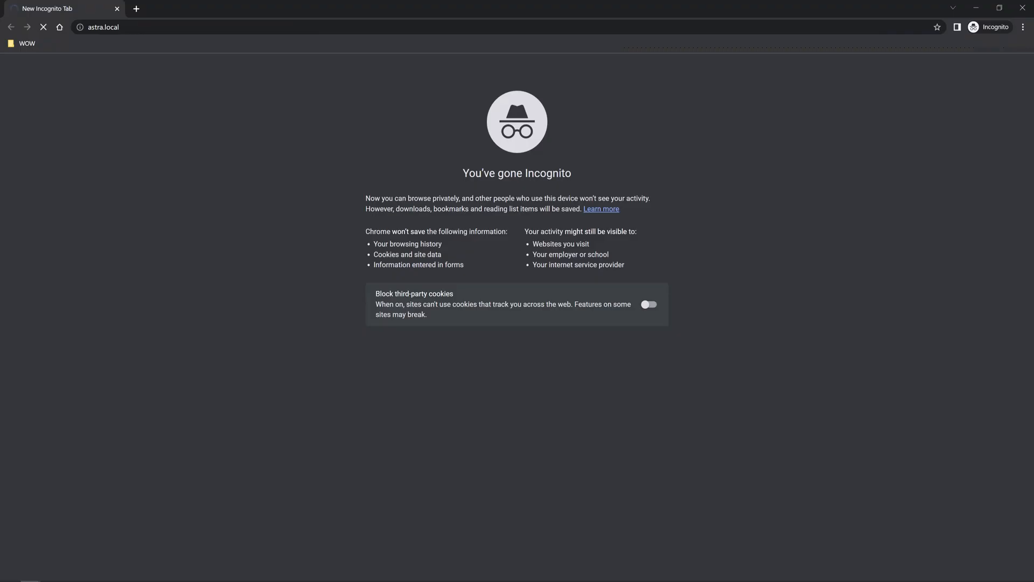